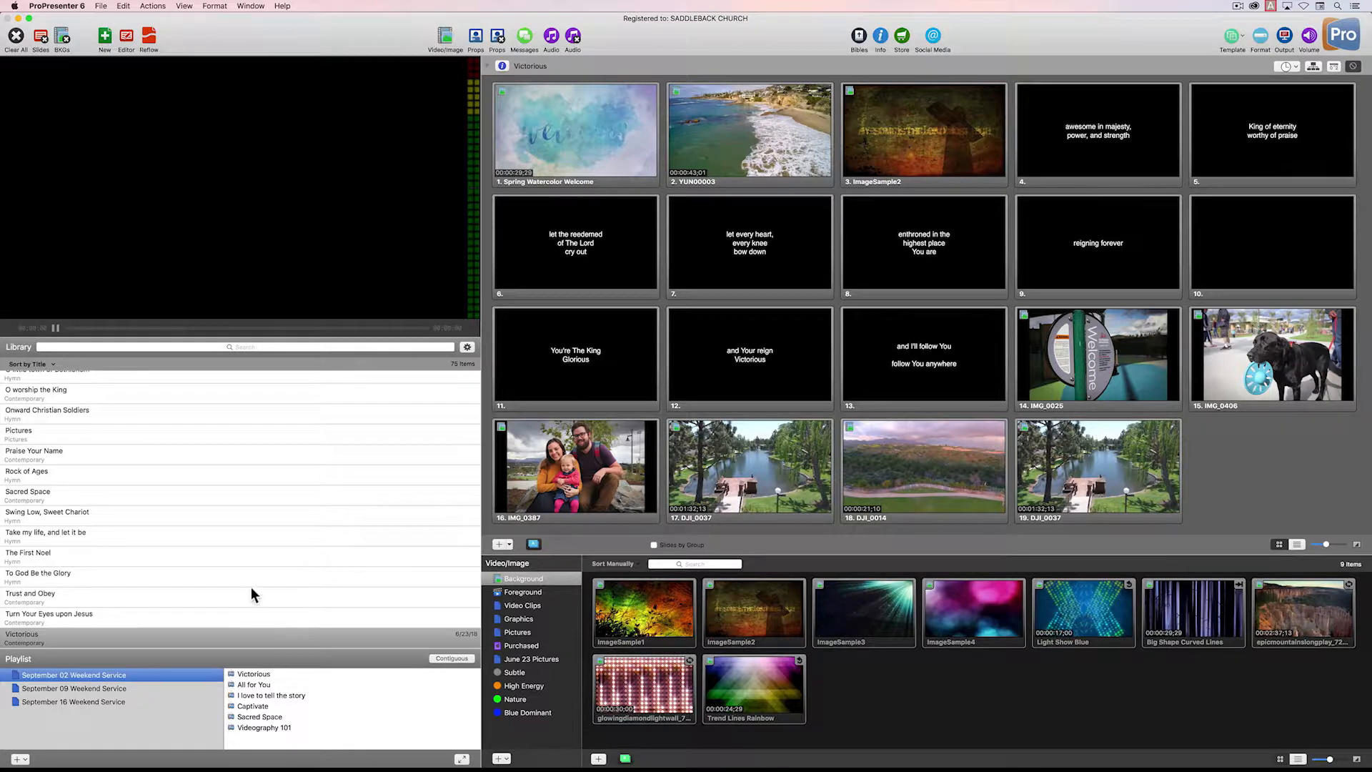
# Try out the bundle export of the Victorious library document under the file name "Victorious Bndl", and cancel it.
pyautogui.click(113, 638)
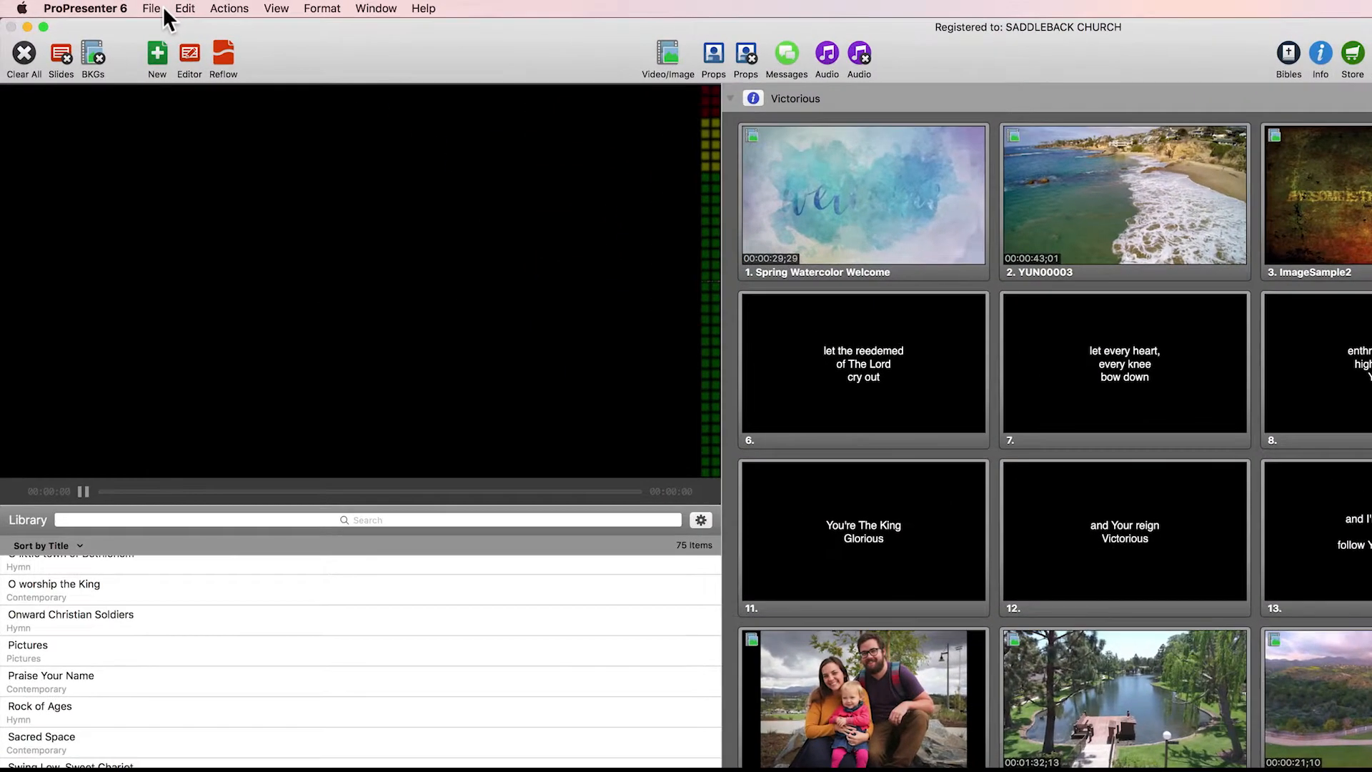
pyautogui.click(153, 9)
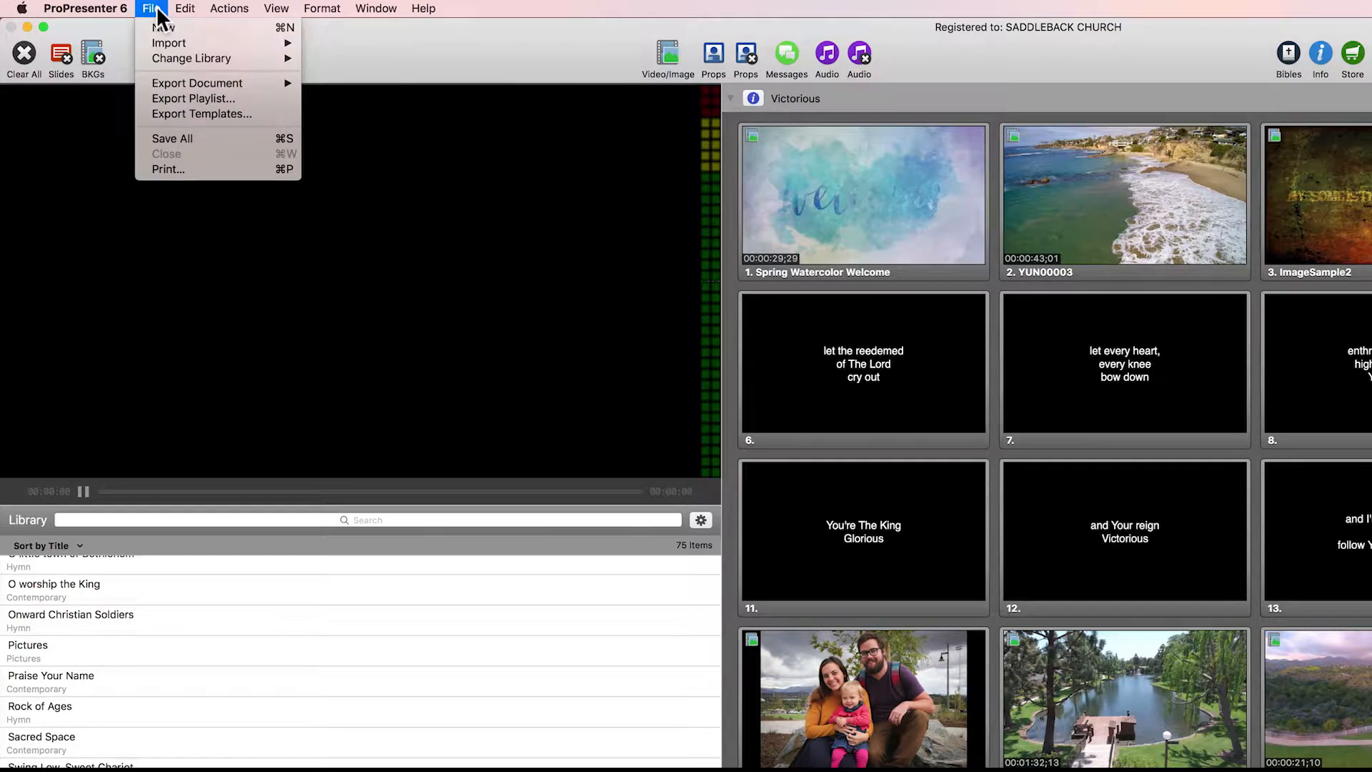
pyautogui.moveTo(169, 81)
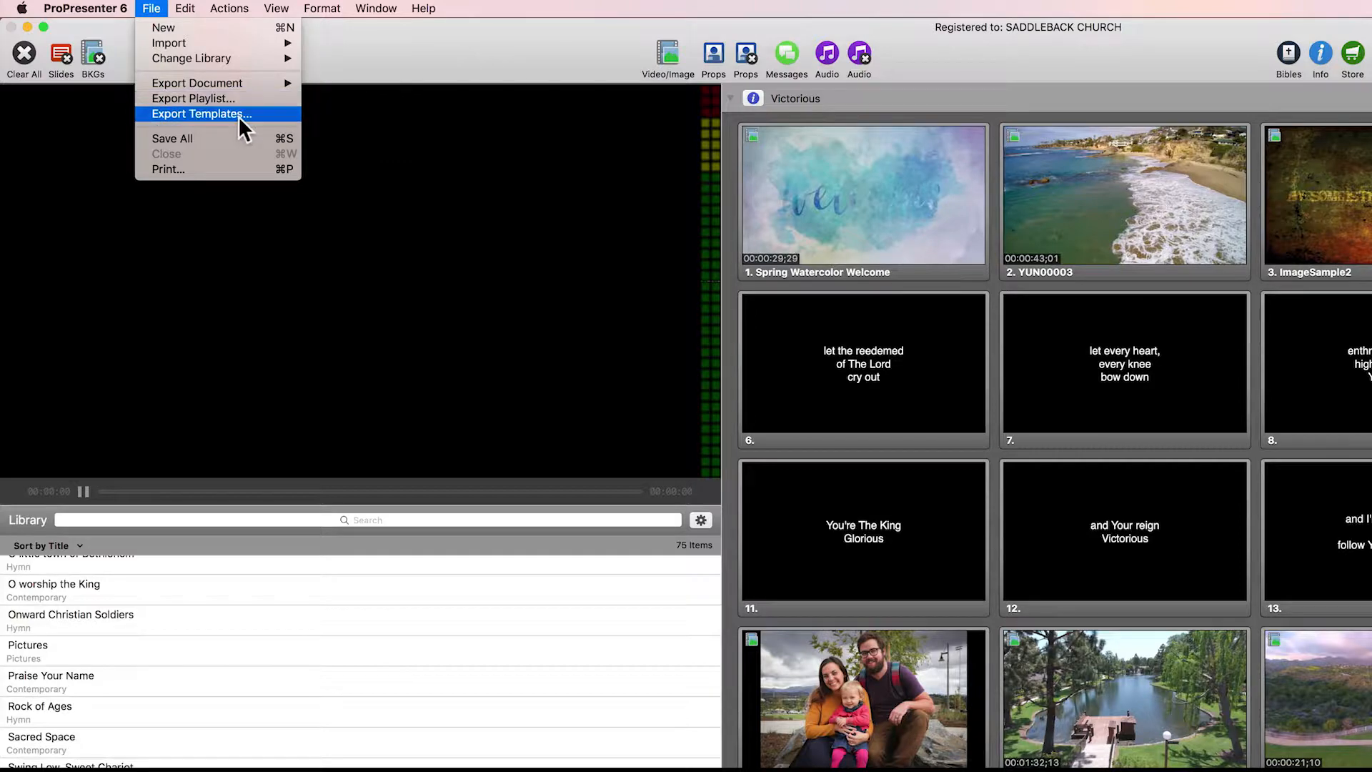
pyautogui.moveTo(242, 82)
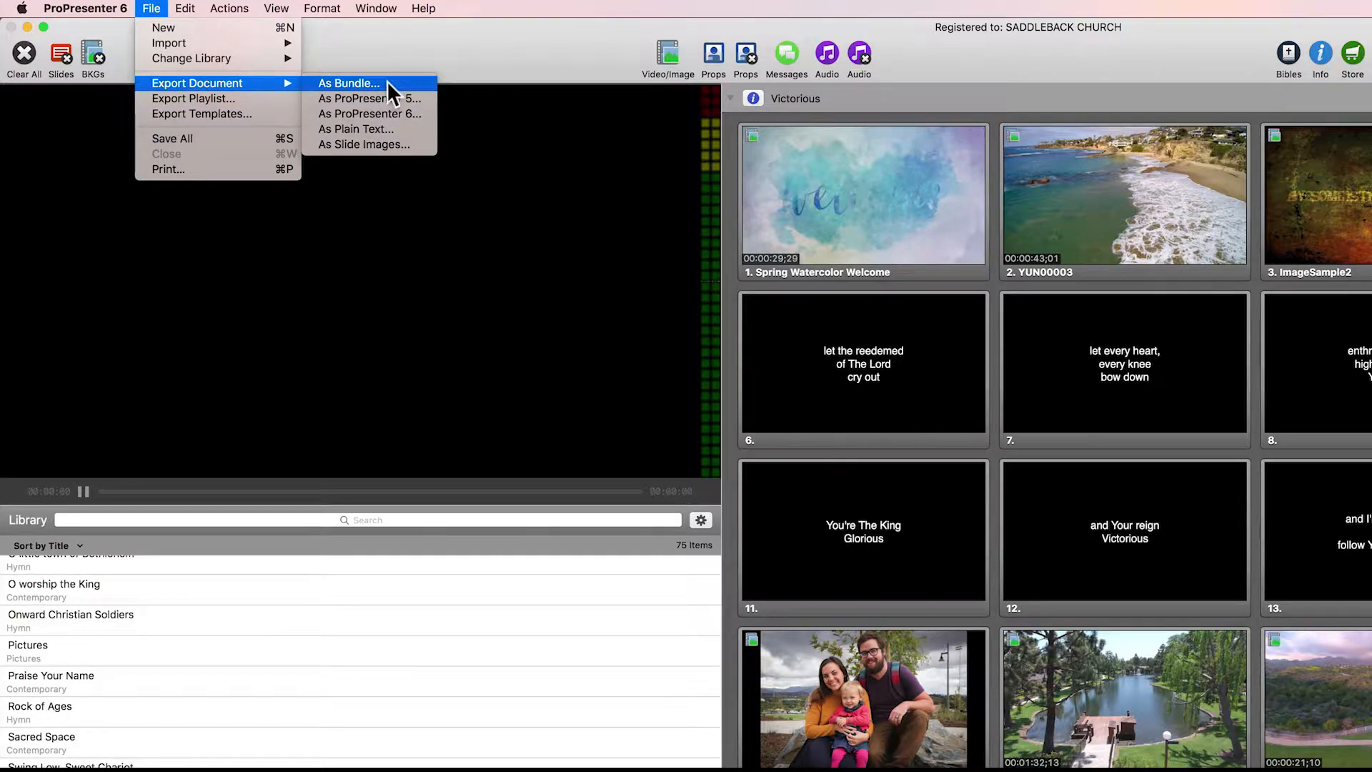
pyautogui.click(386, 83)
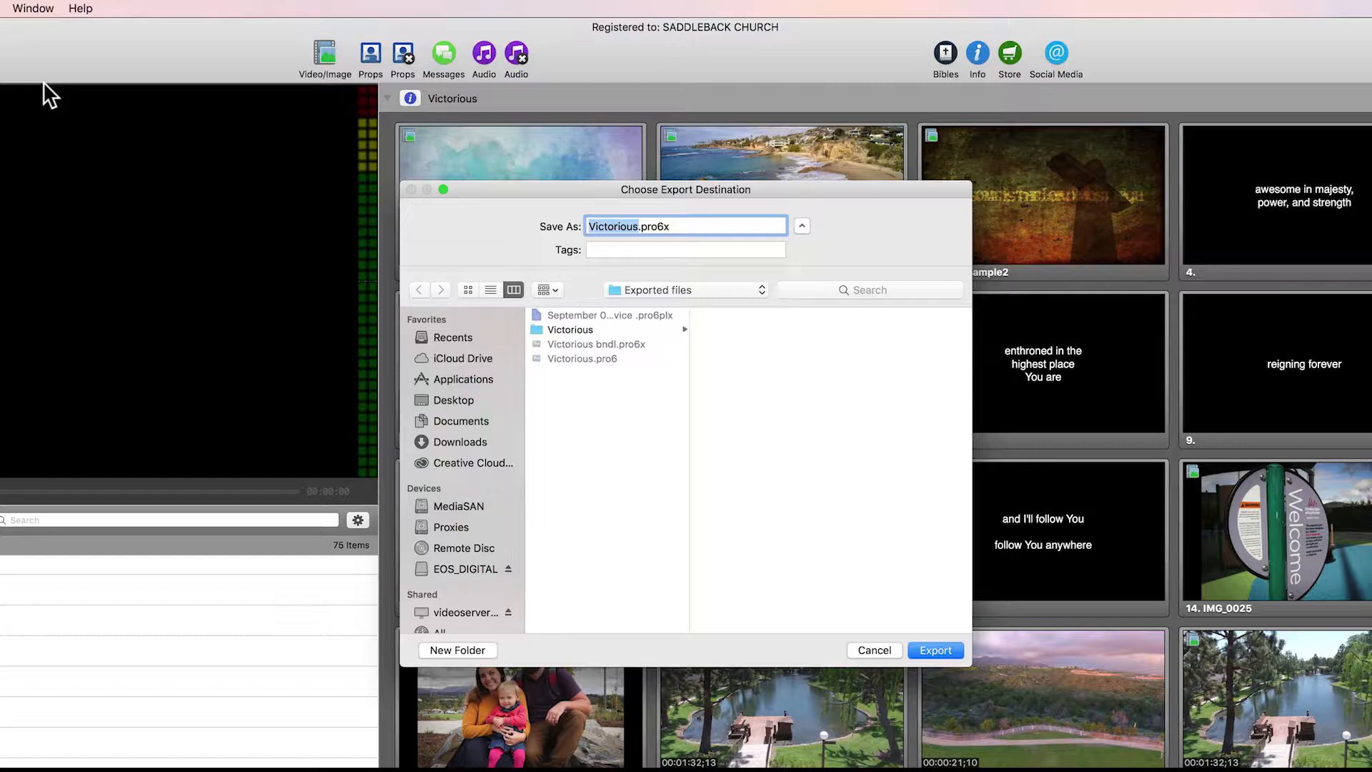
pyautogui.click(670, 226)
pyautogui.click(638, 227)
pyautogui.write('Bn')
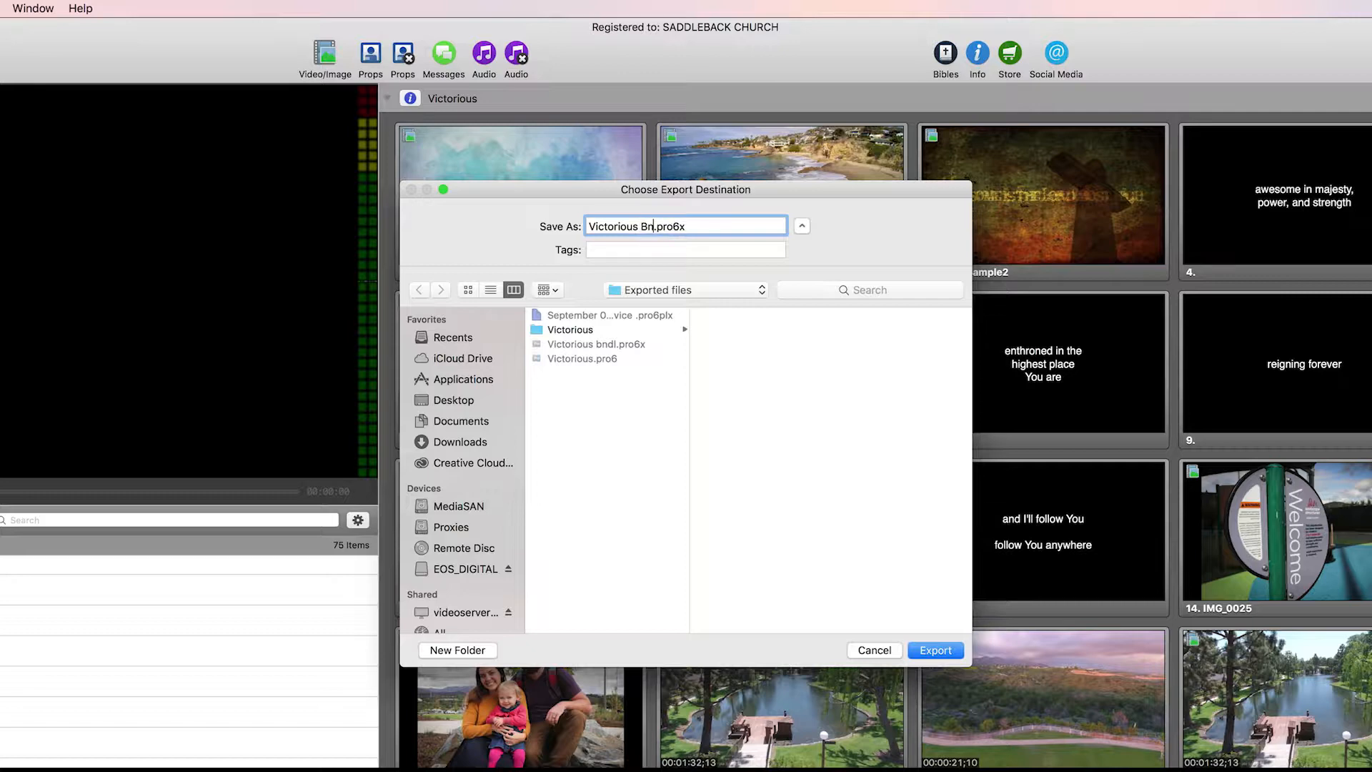
pyautogui.write('dl')
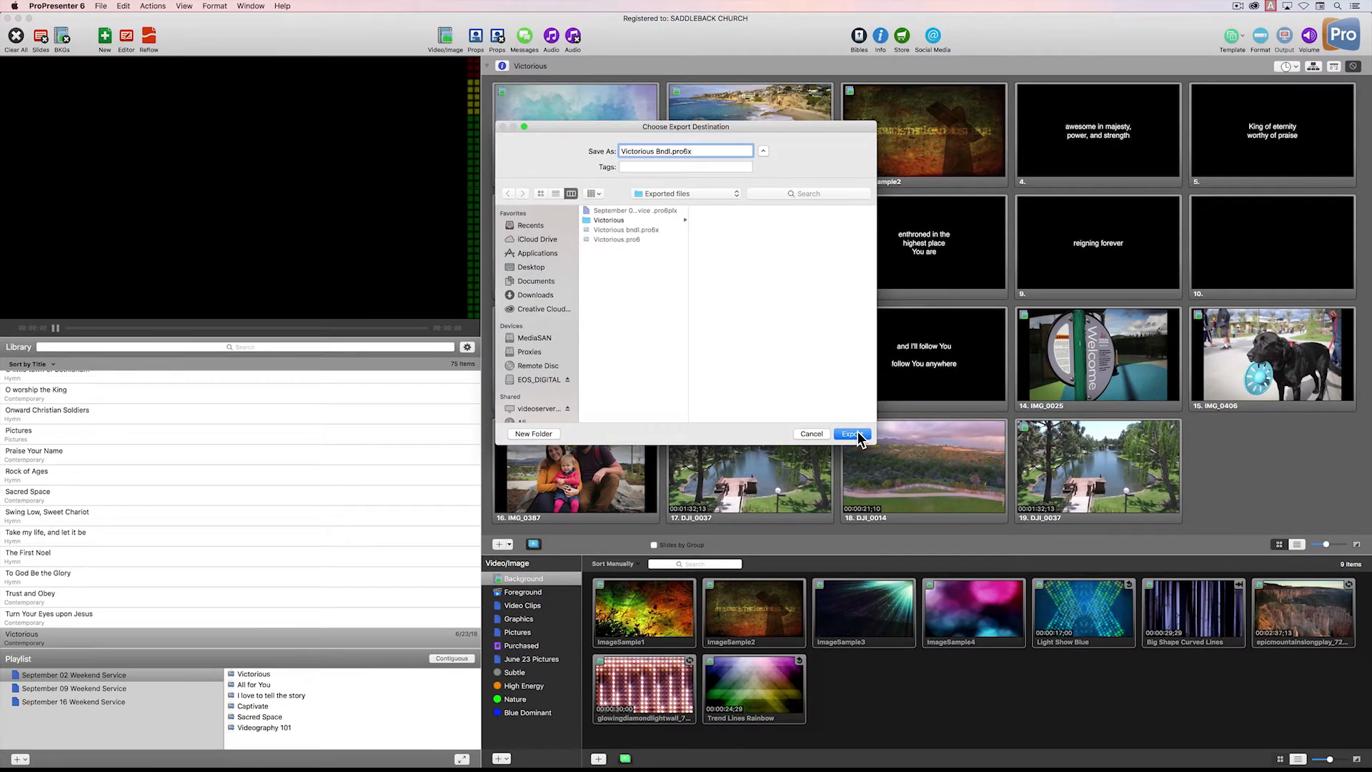
pyautogui.click(812, 434)
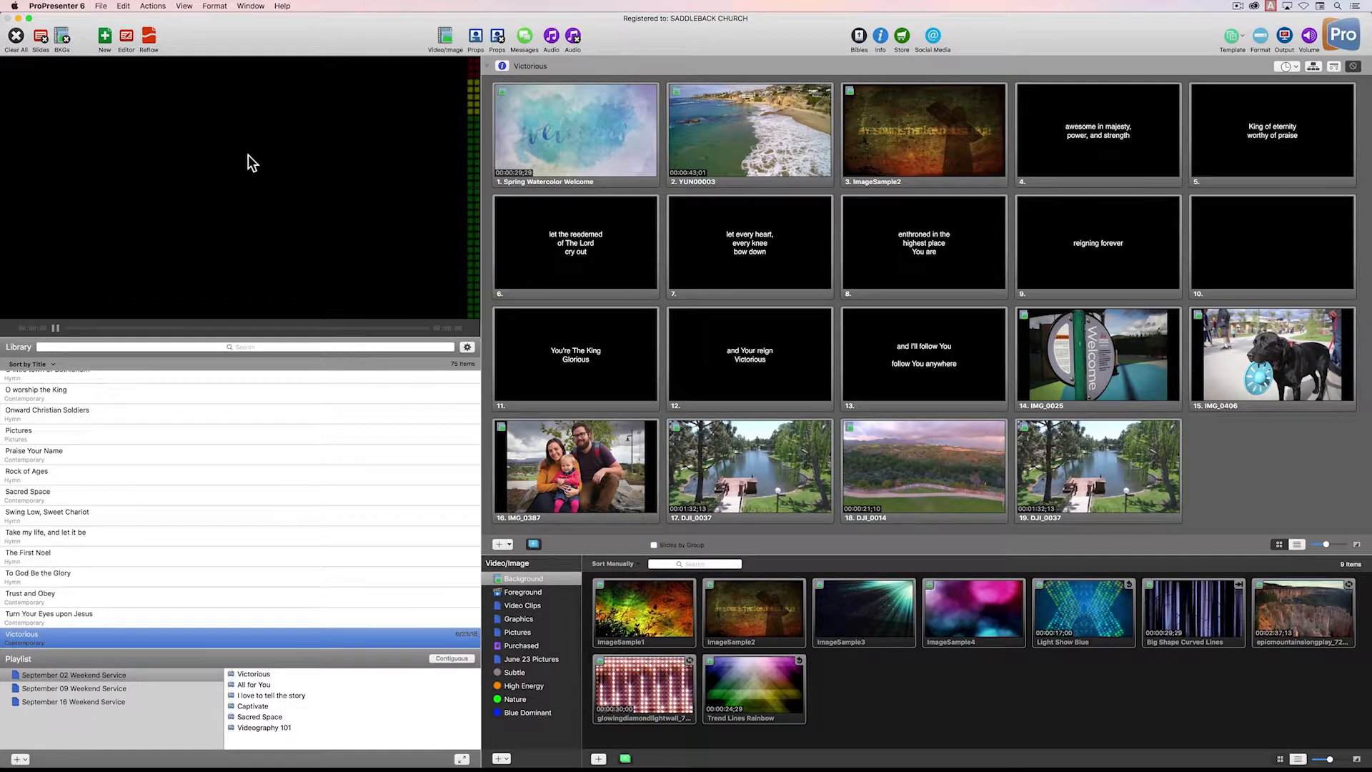
# Export the Victorious document in ProPresenter 6 format to the Exported files folder.
pyautogui.click(101, 5)
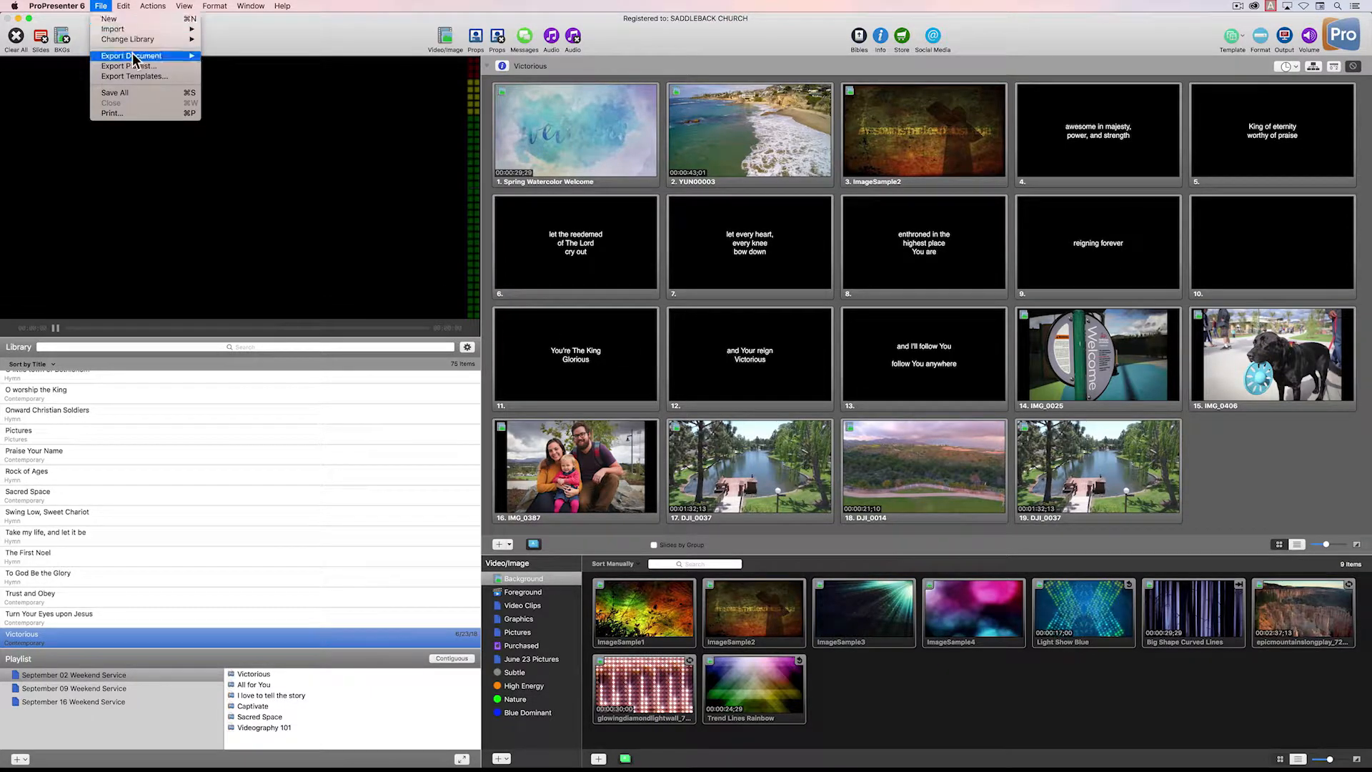
pyautogui.moveTo(133, 56)
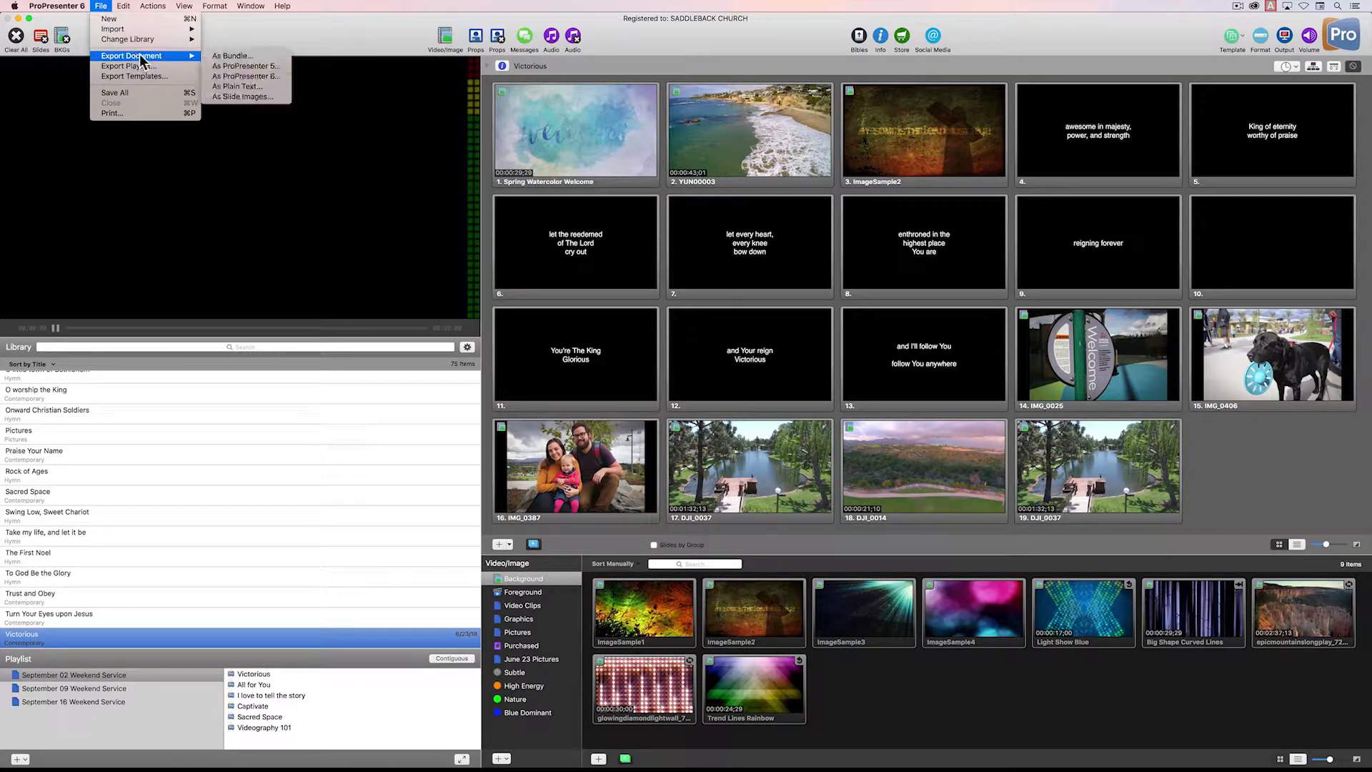
pyautogui.click(267, 75)
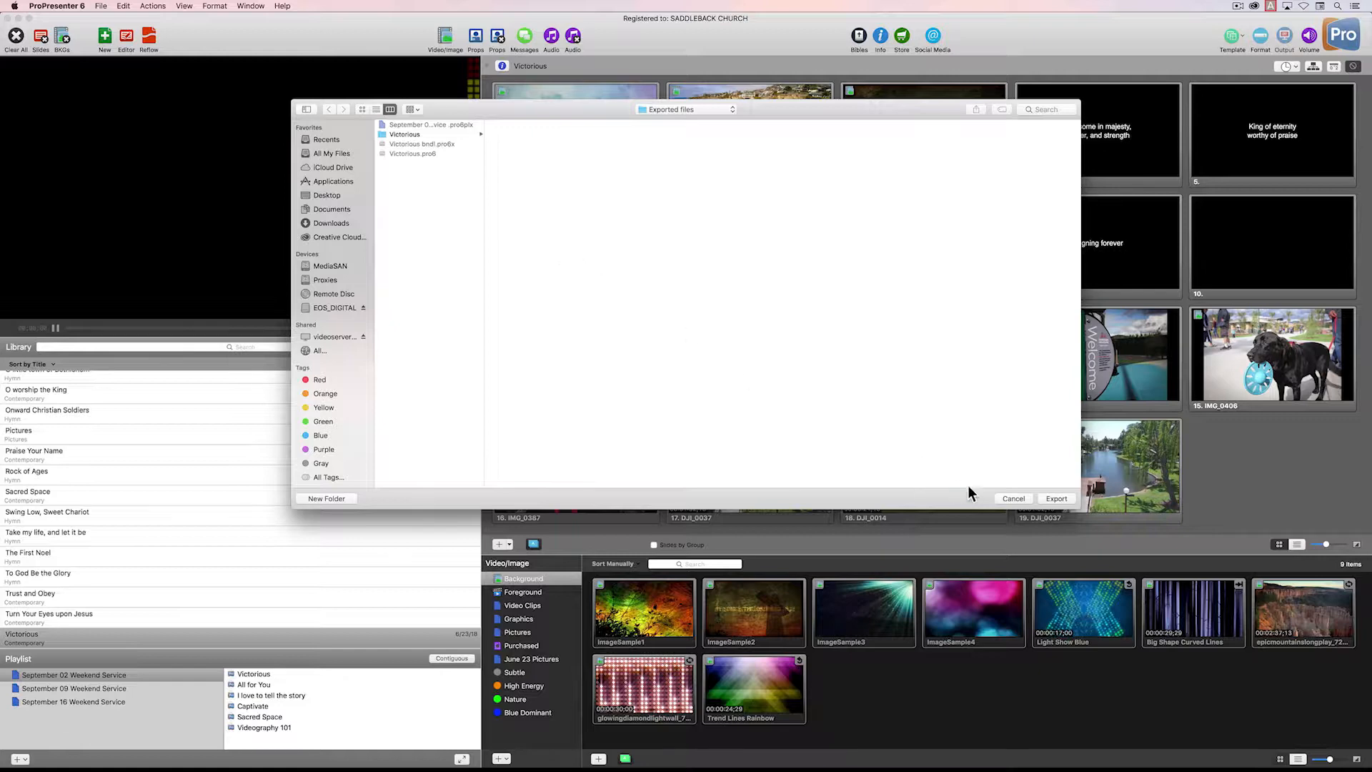
pyautogui.click(1056, 498)
# Examine the slide image export options for the Victorious document, including image format and media cues, and cancel the export.
pyautogui.click(101, 6)
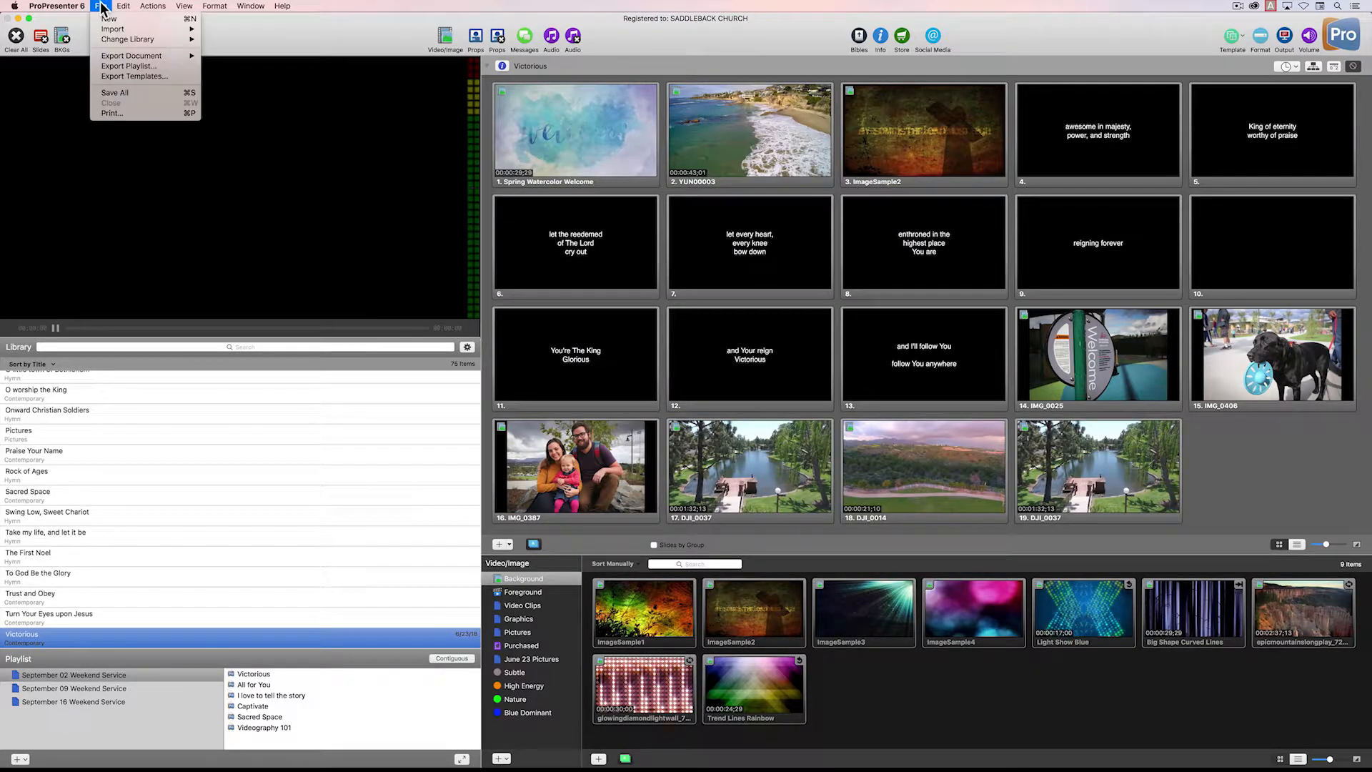
pyautogui.moveTo(123, 56)
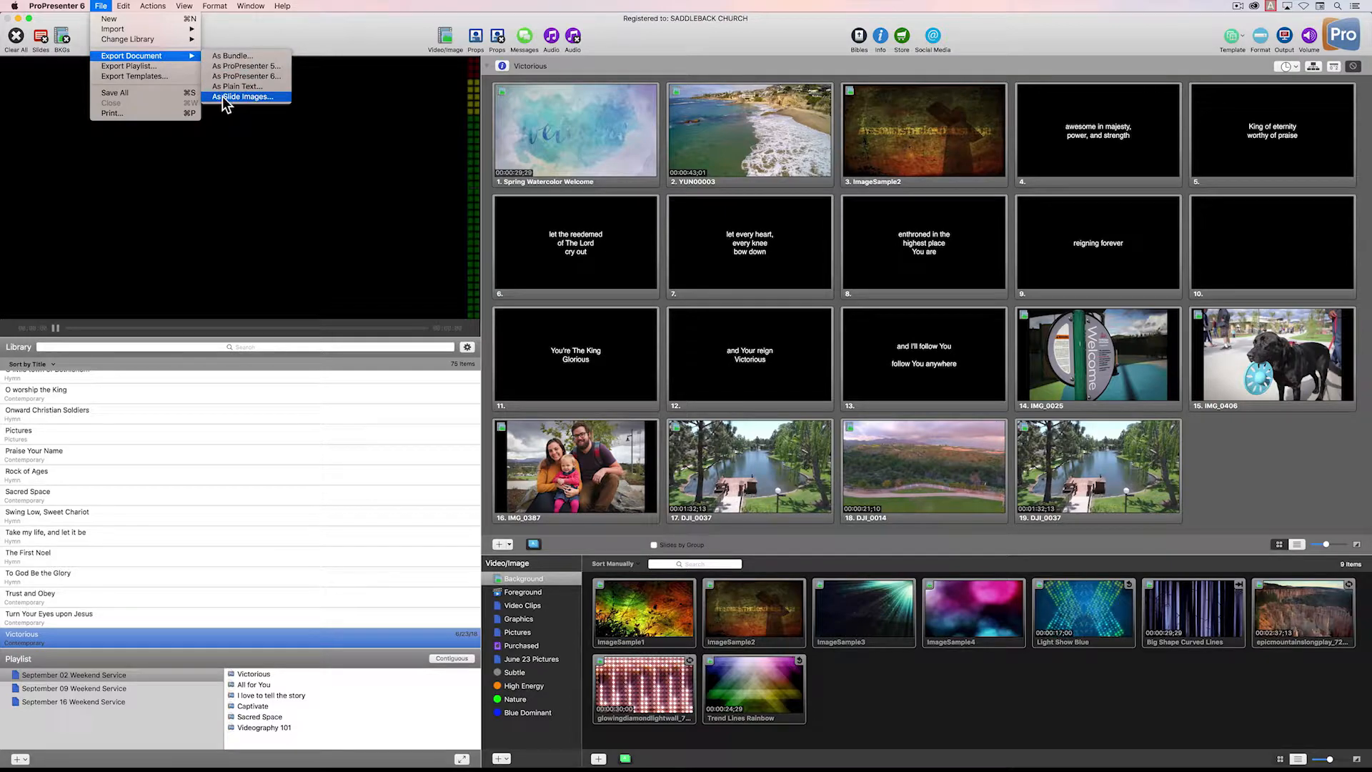
pyautogui.click(272, 98)
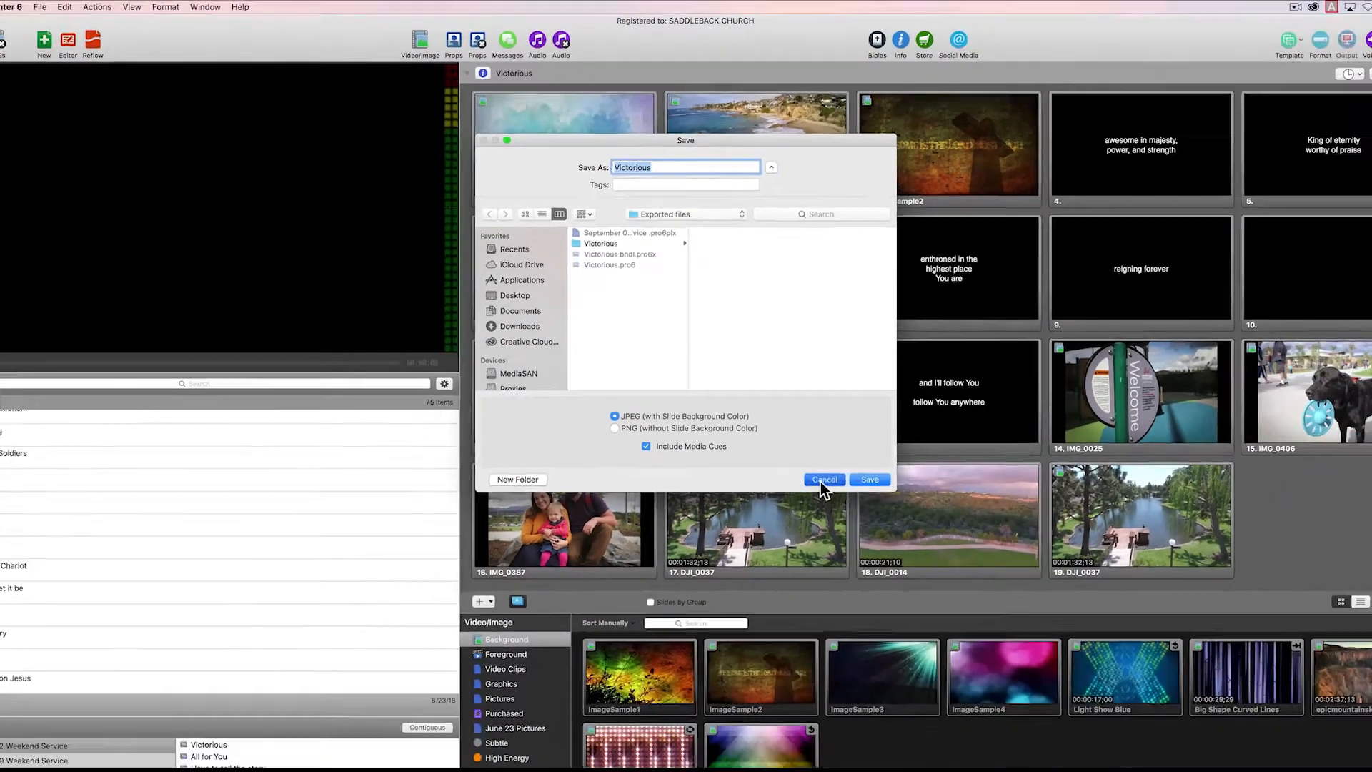
pyautogui.click(861, 656)
# Open the export settings for the September 02 Weekend Service playlist and cancel them.
pyautogui.click(100, 7)
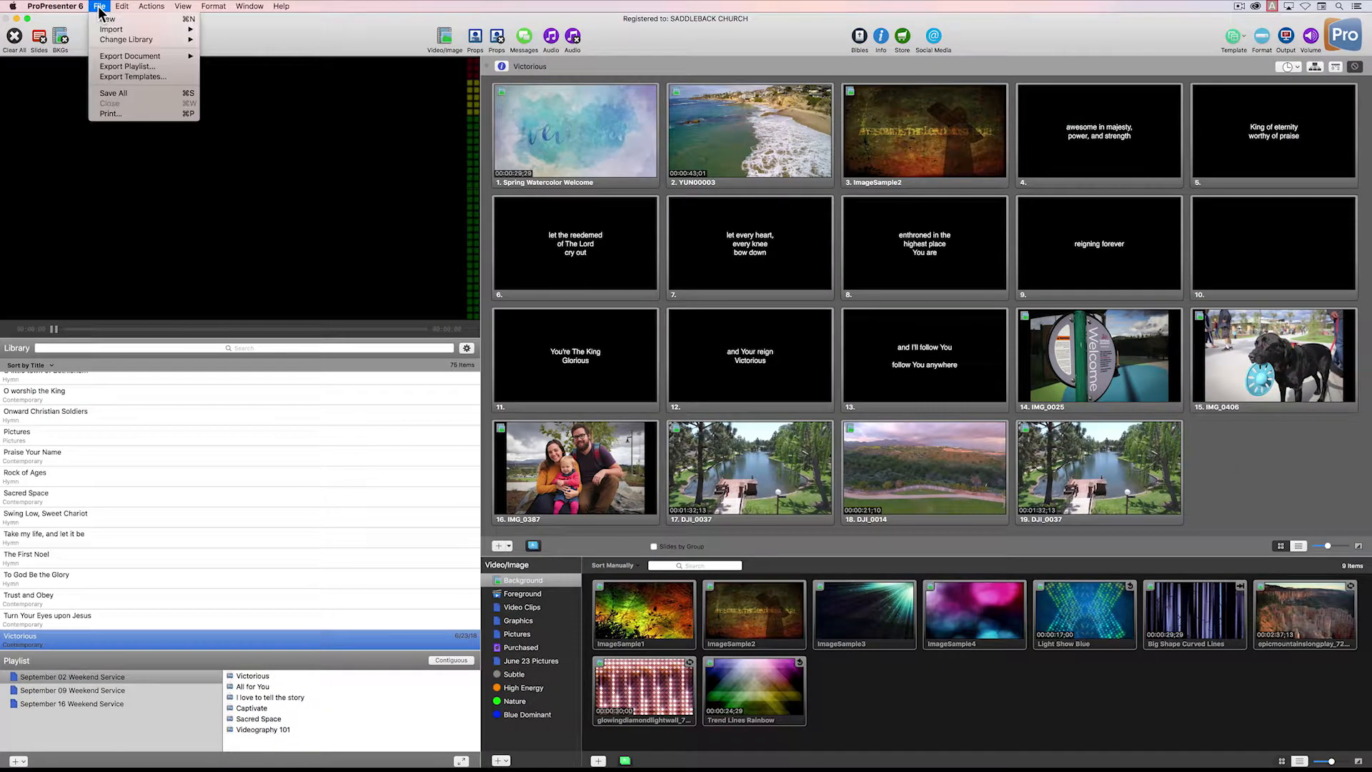
pyautogui.click(161, 66)
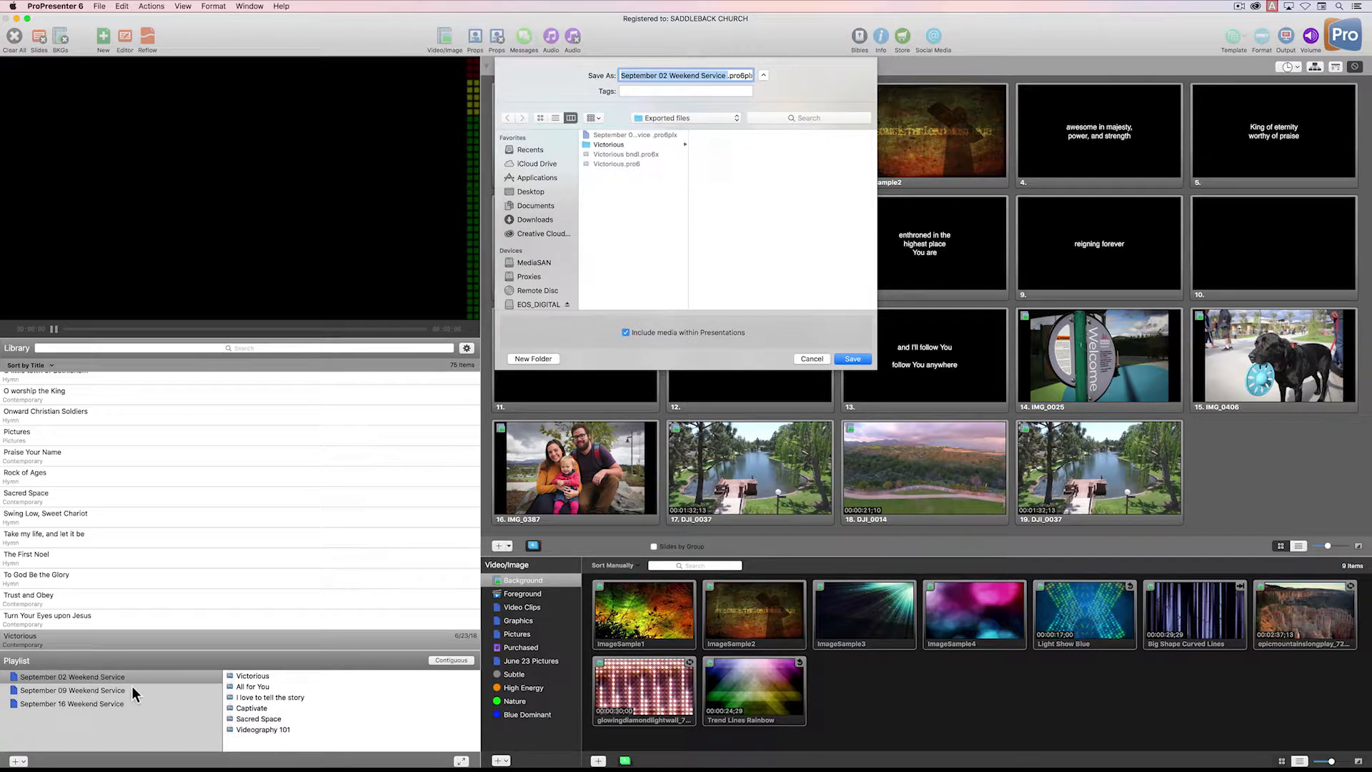
pyautogui.click(809, 356)
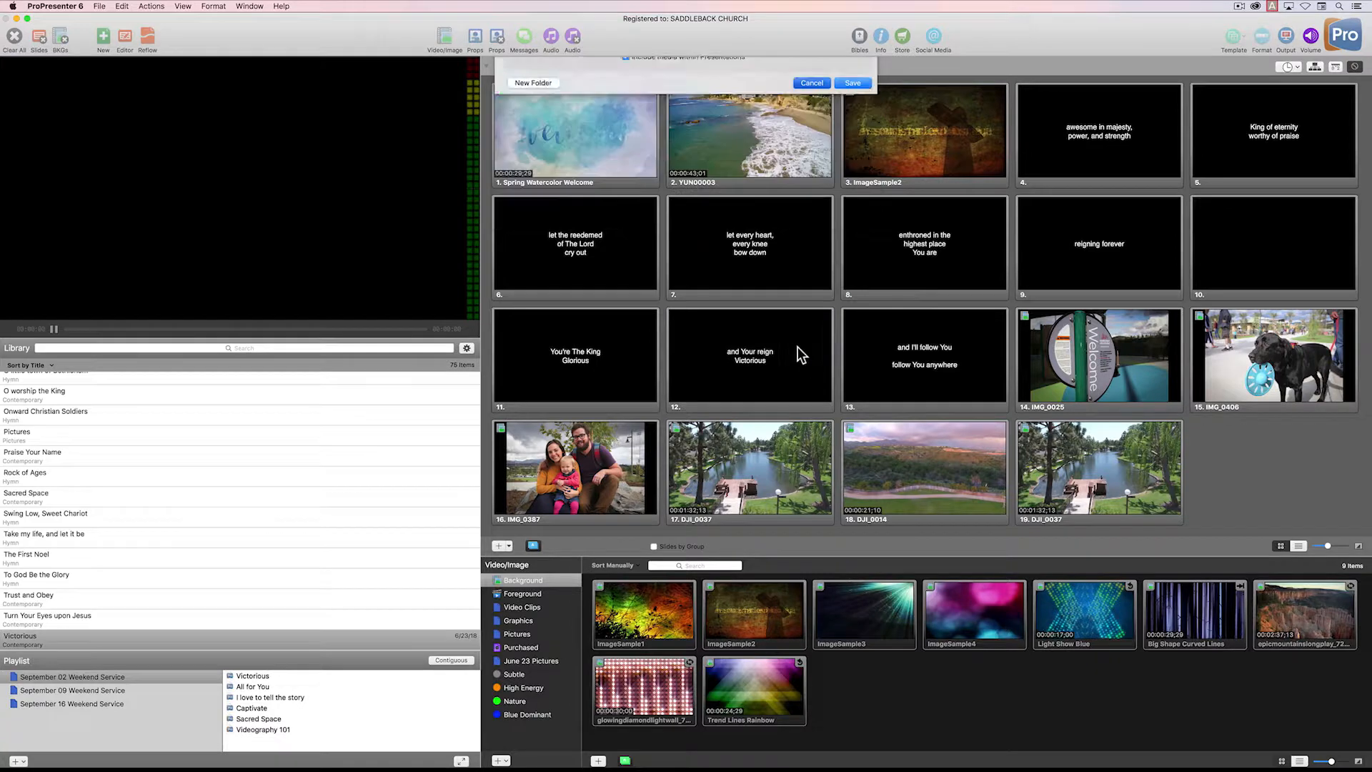
# Add the September 09 playlist to the selection, reduce it to September 02 Weekend Service, and try exporting that playlist with its presentation media.
pyautogui.keyDown('shift'); pyautogui.click(133, 691); pyautogui.keyUp('shift')
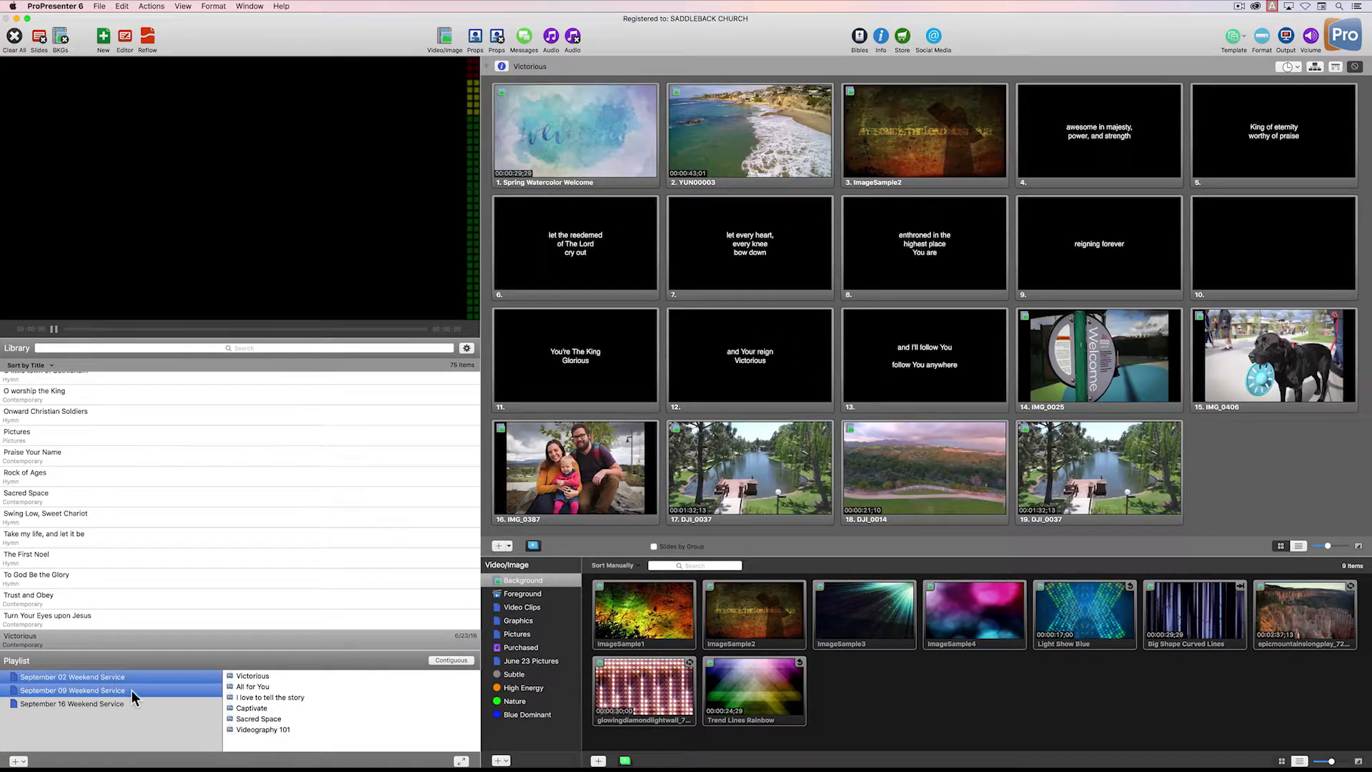
pyautogui.keyDown('super'); pyautogui.click(134, 690); pyautogui.keyUp('super')
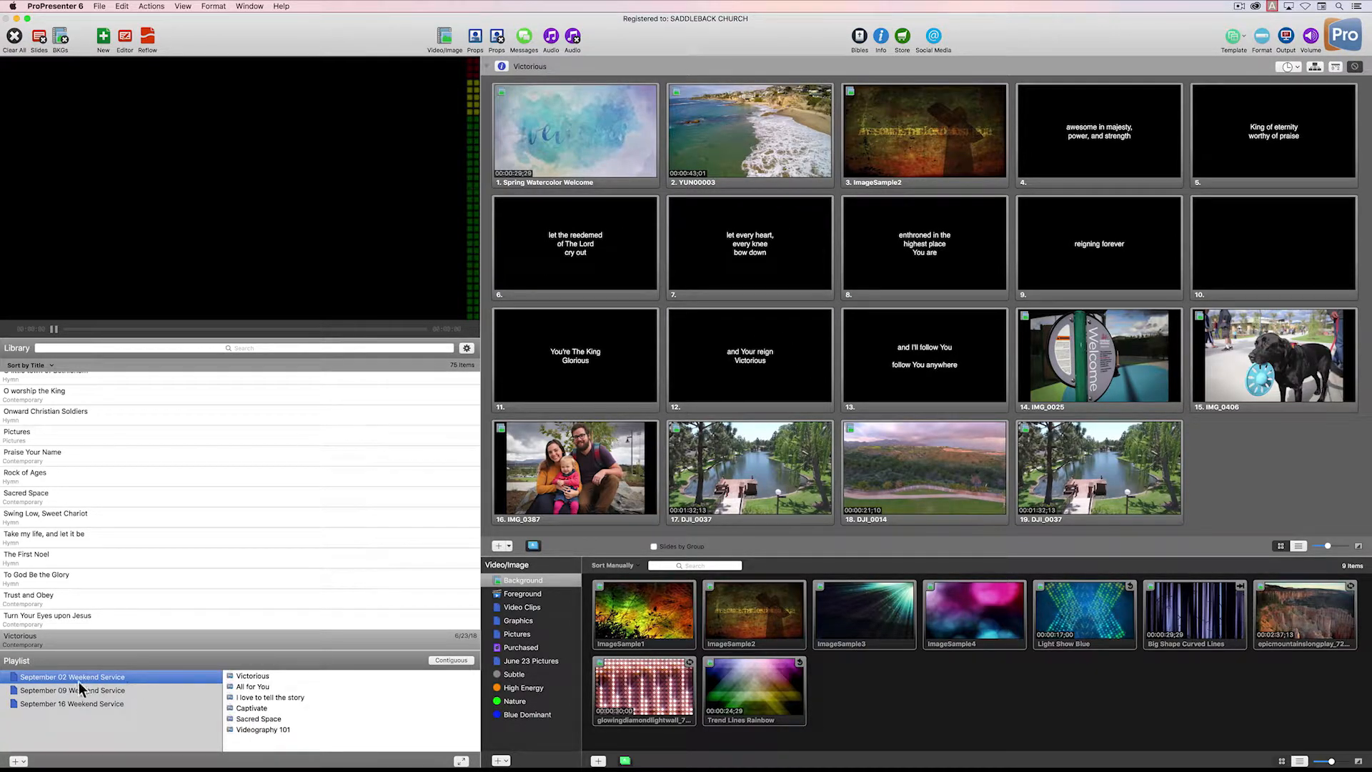
pyautogui.rightClick(17, 676)
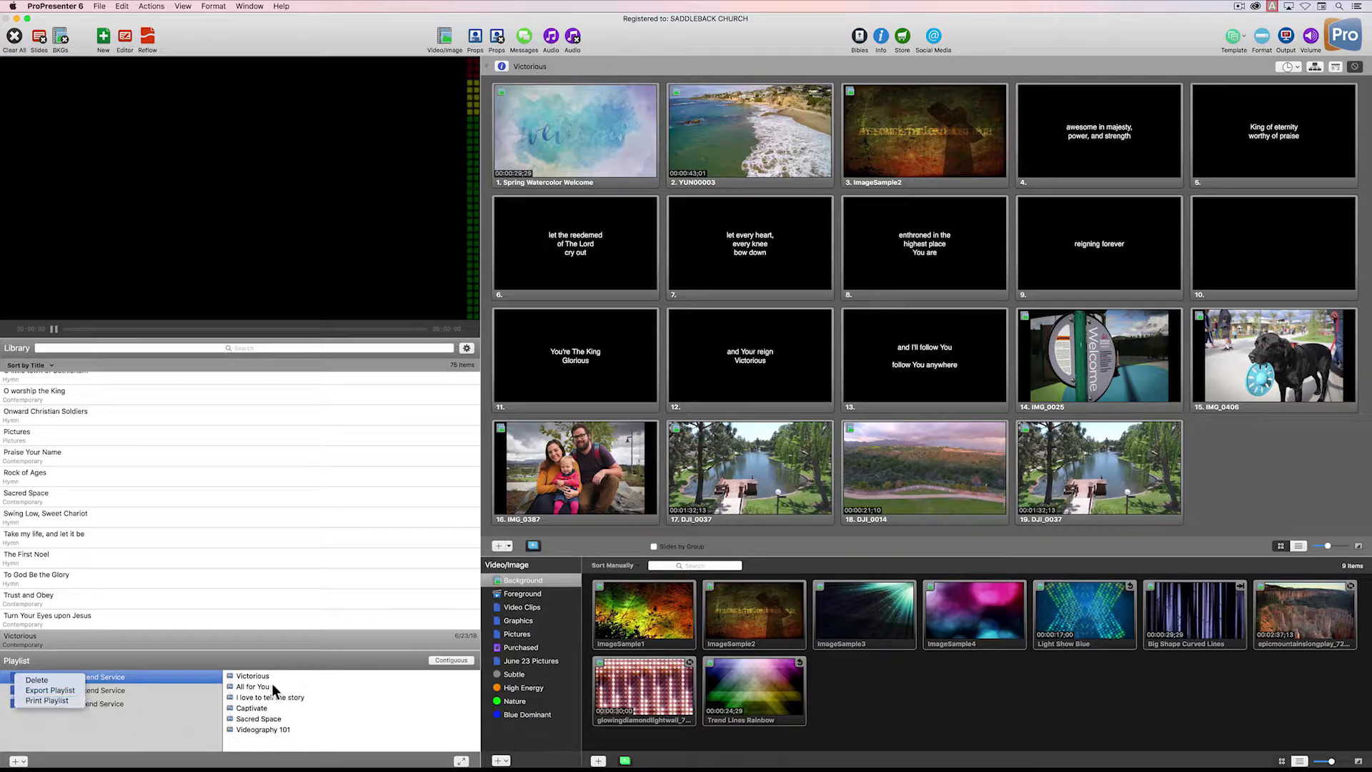
pyautogui.click(75, 689)
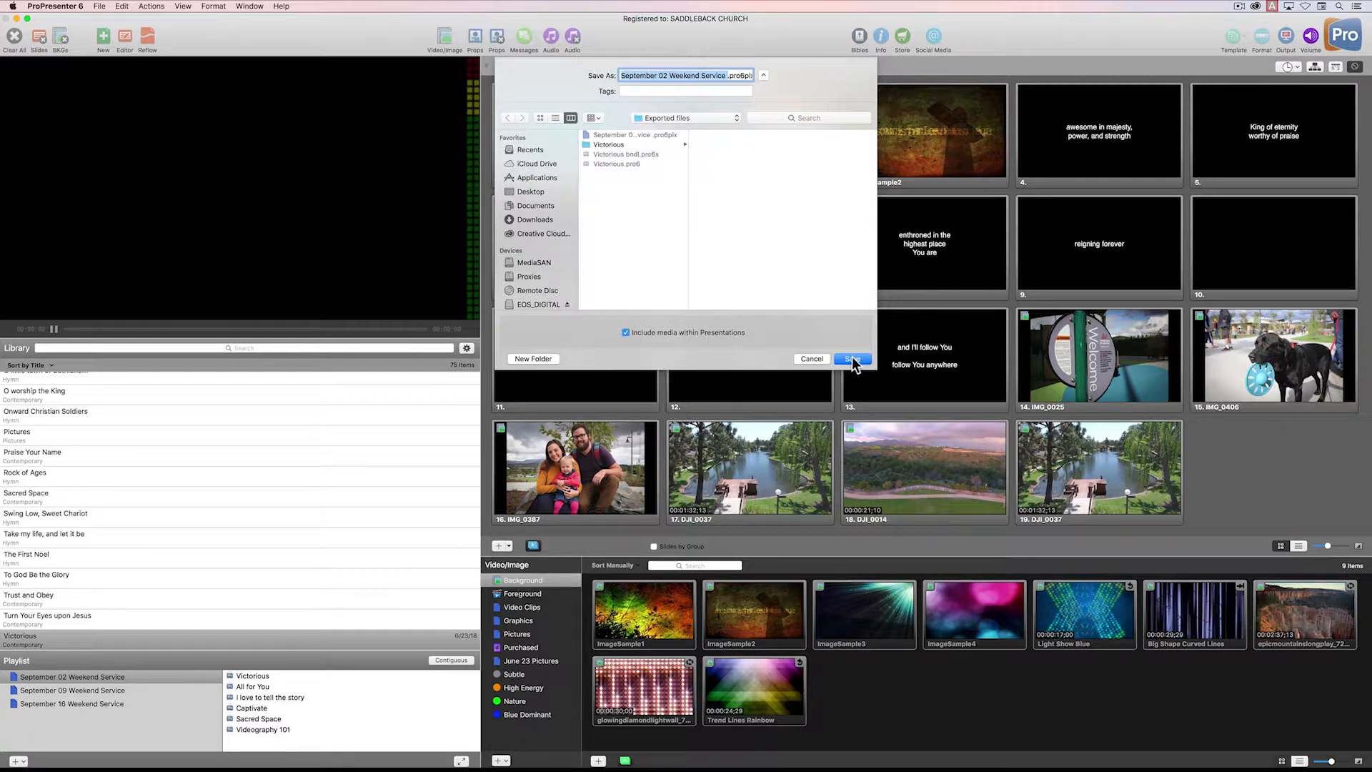
pyautogui.click(812, 359)
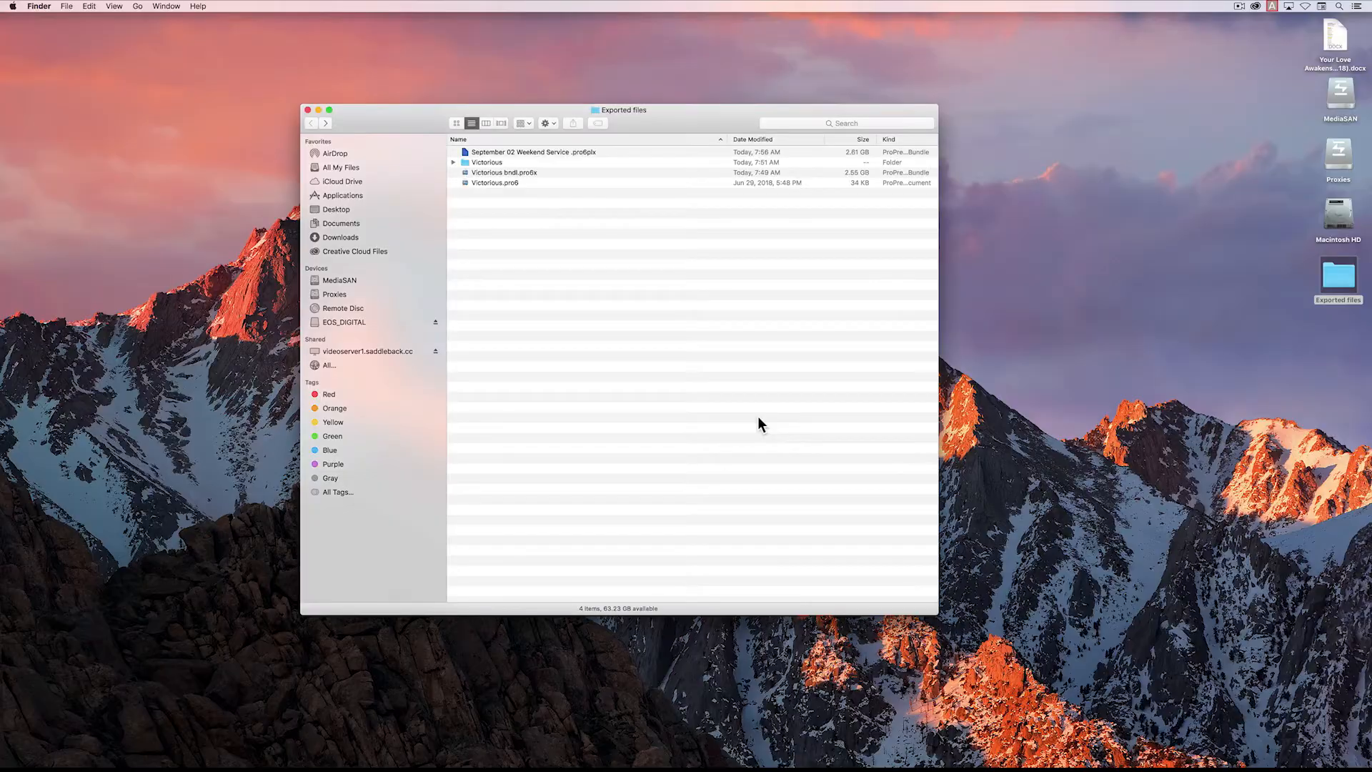
# Switch to Finder, check the file information of Victorious bndl.pro6x in the Exported files folder, and close the info window.
pyautogui.click(516, 174)
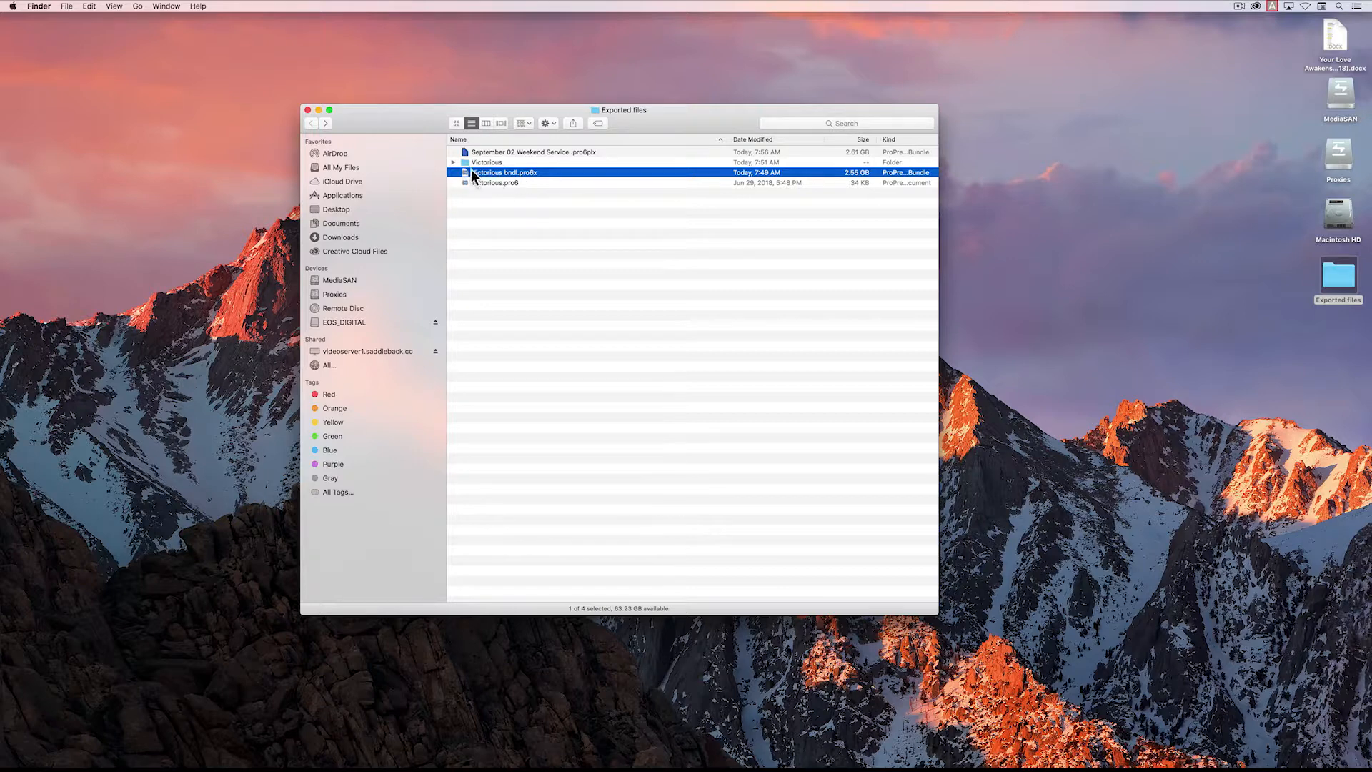
pyautogui.press('super+i')
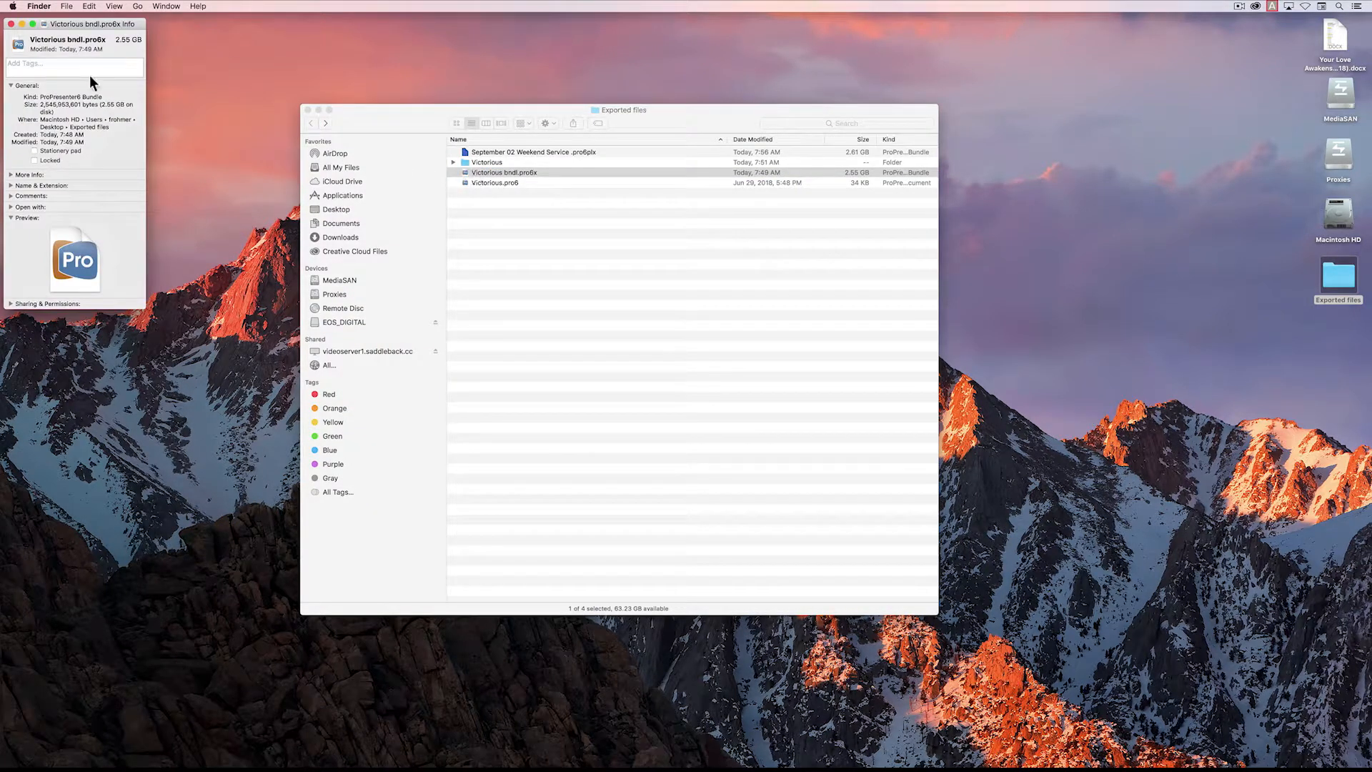
pyautogui.moveTo(74, 24); pyautogui.dragTo(607, 163)
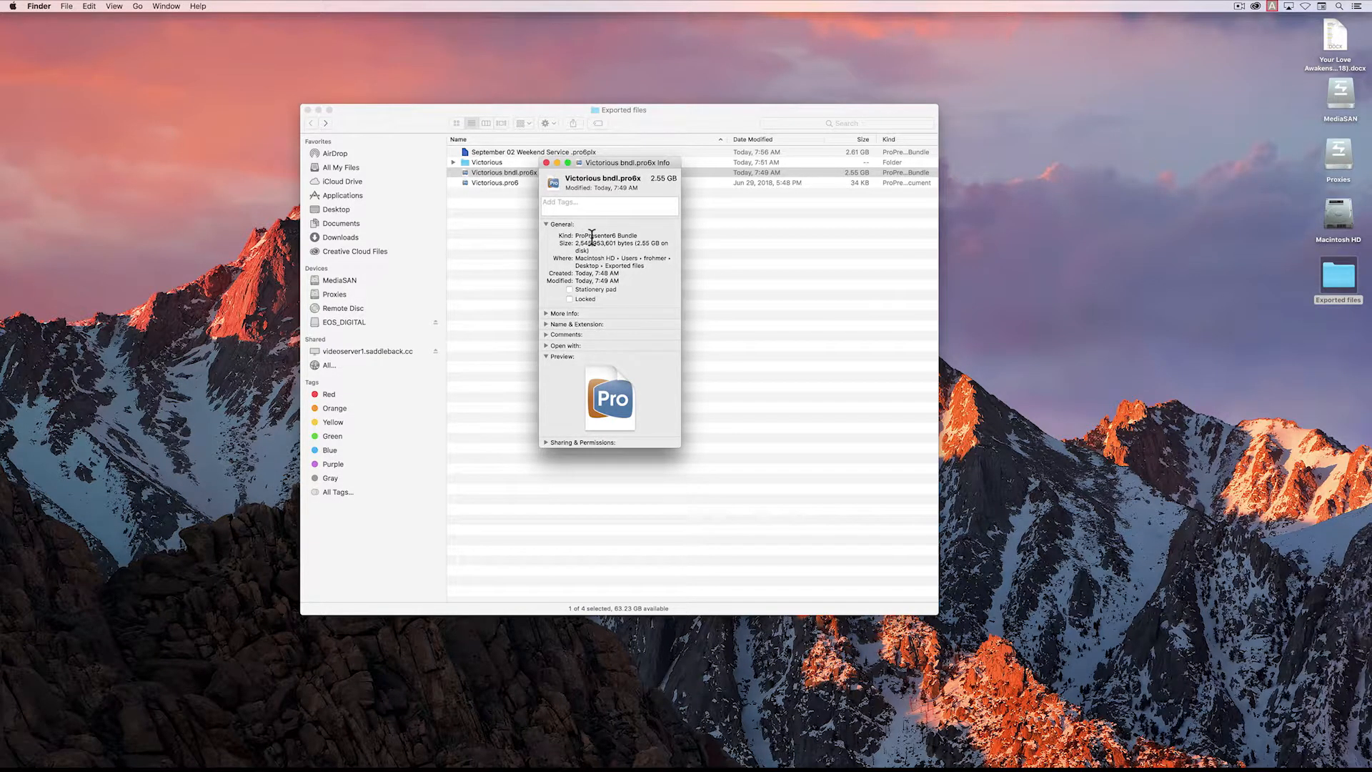
pyautogui.moveTo(600, 162); pyautogui.dragTo(629, 167)
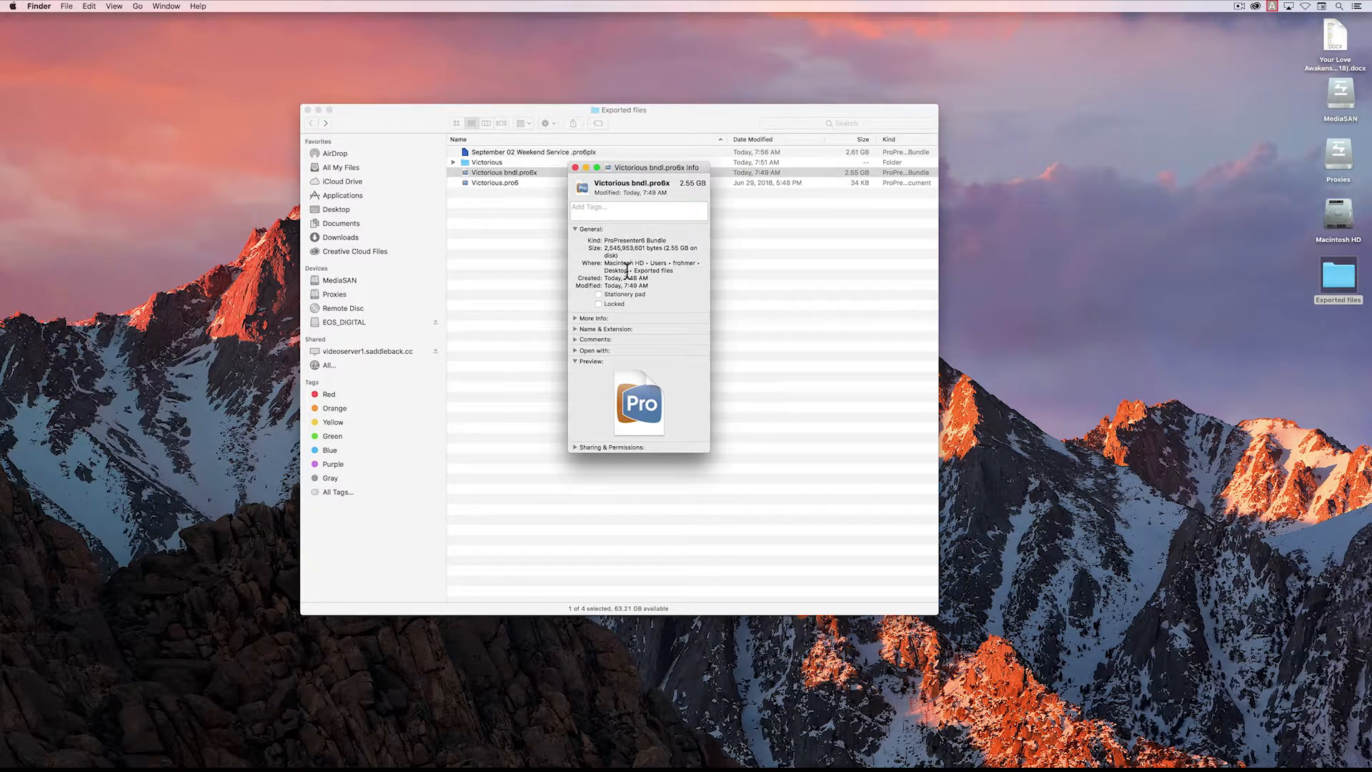
pyautogui.moveTo(666, 248); pyautogui.dragTo(679, 247)
pyautogui.click(575, 168)
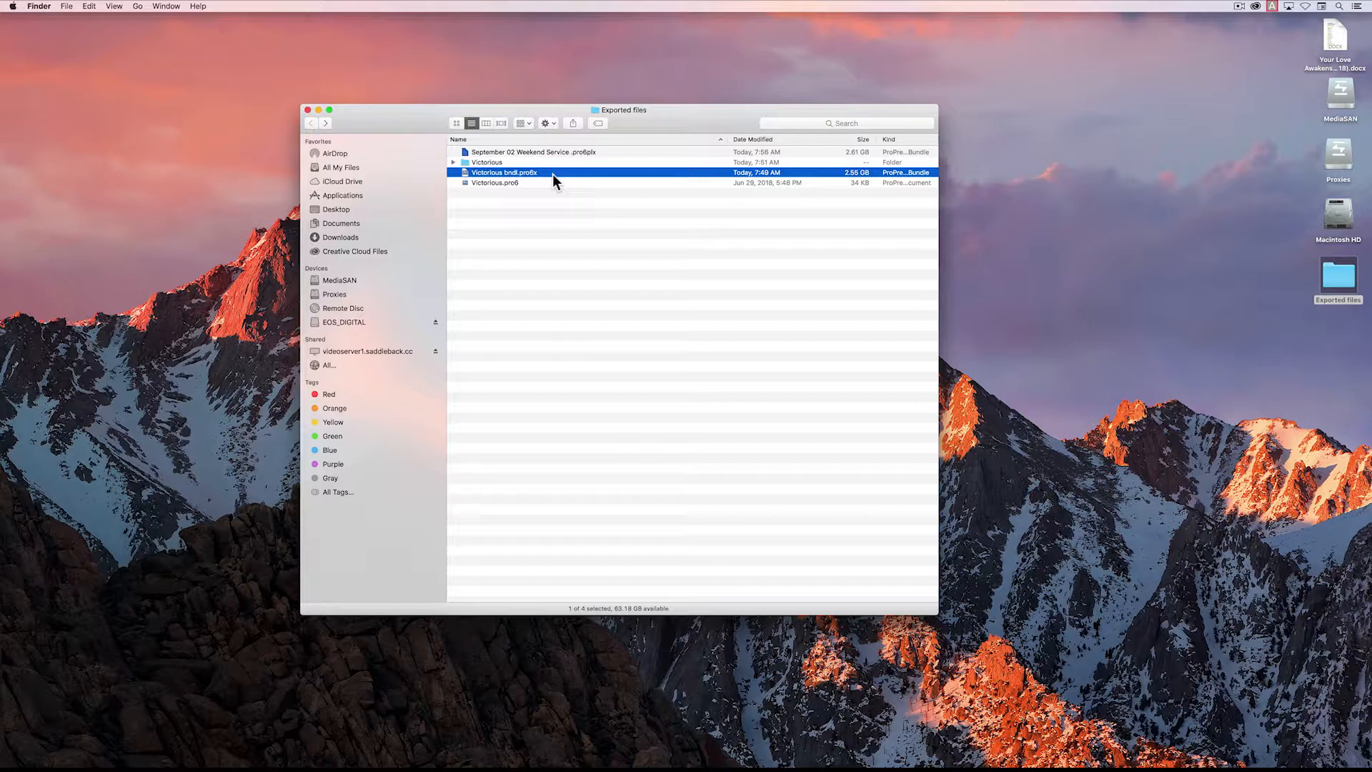
# Compare the Victorious.pro6 document with the Victorious bndl.pro6x bundle in the file list.
pyautogui.click(505, 183)
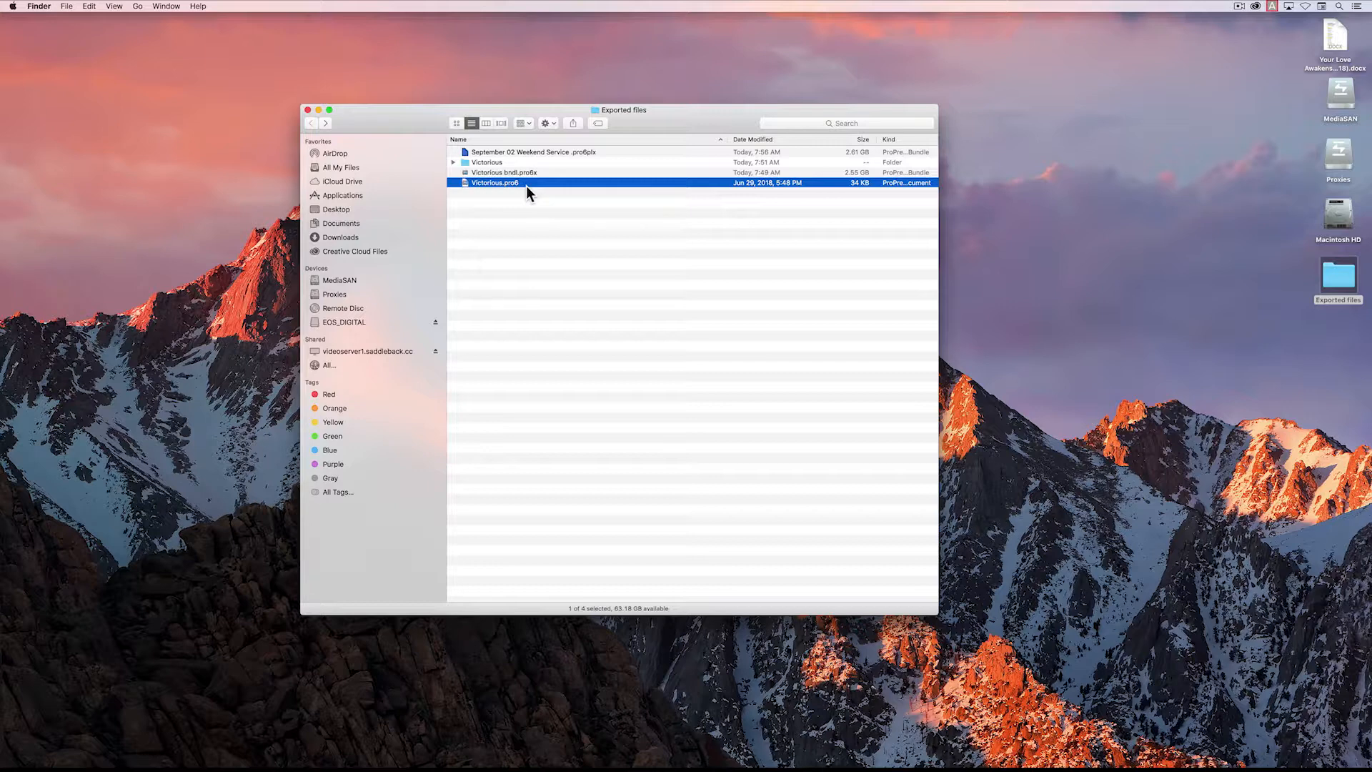
pyautogui.click(540, 173)
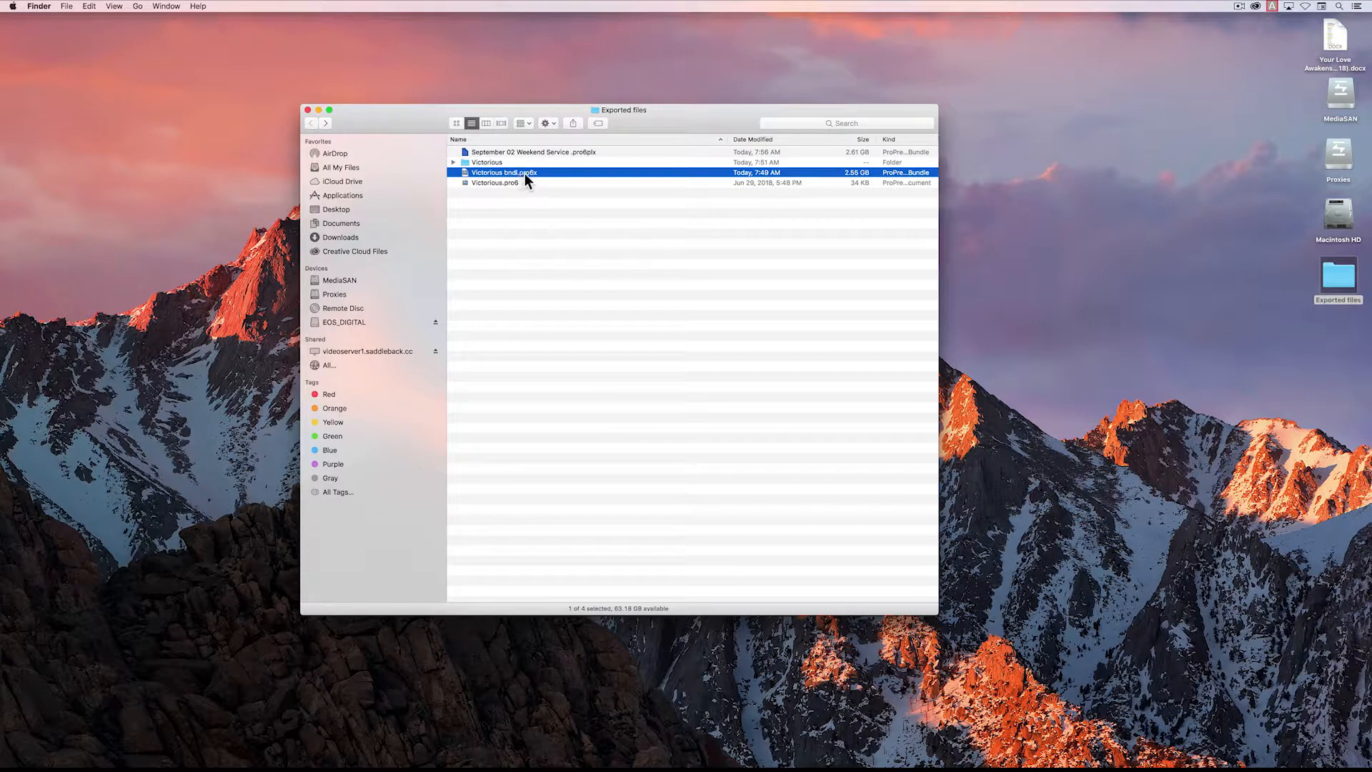
pyautogui.click(503, 183)
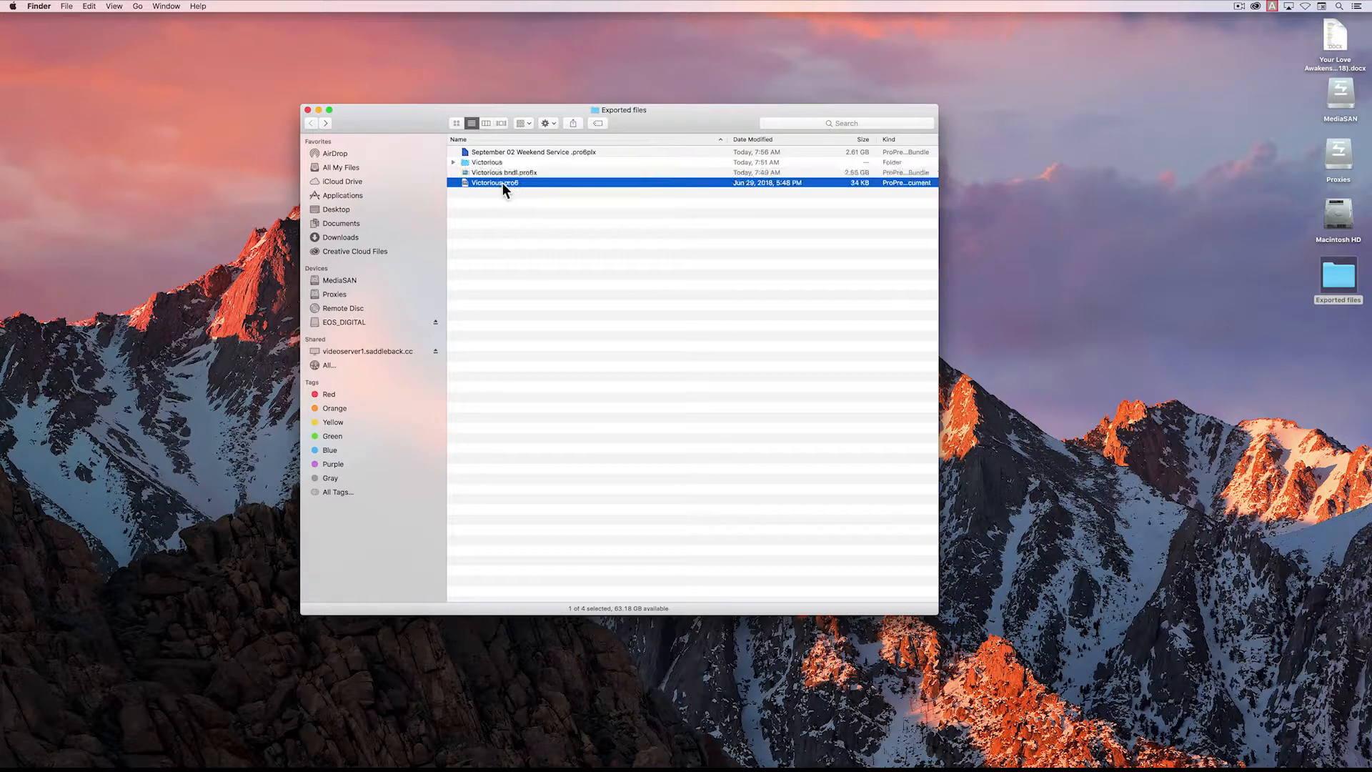
pyautogui.click(535, 172)
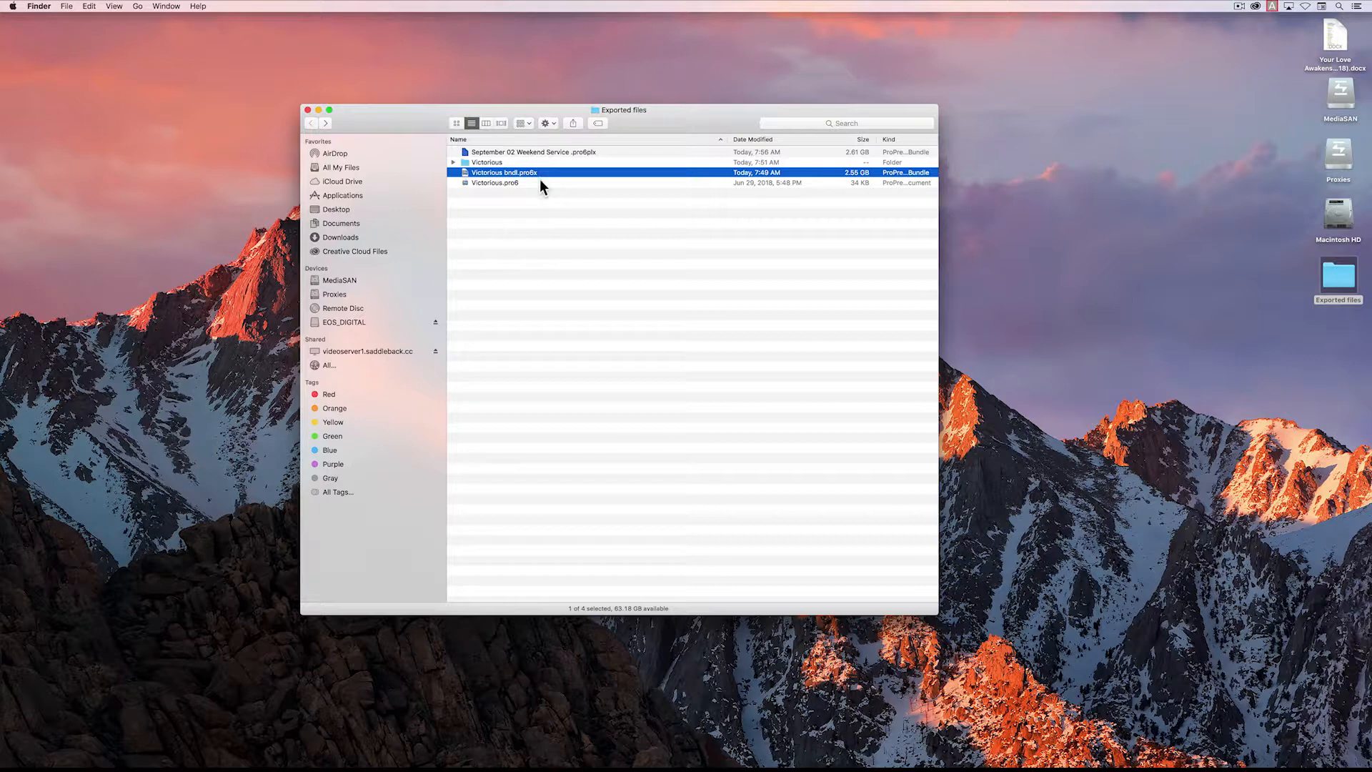
# Open the exported Victorious folder as icons and enlarge the window and thumbnails to view the JPEG slides.
pyautogui.click(454, 162)
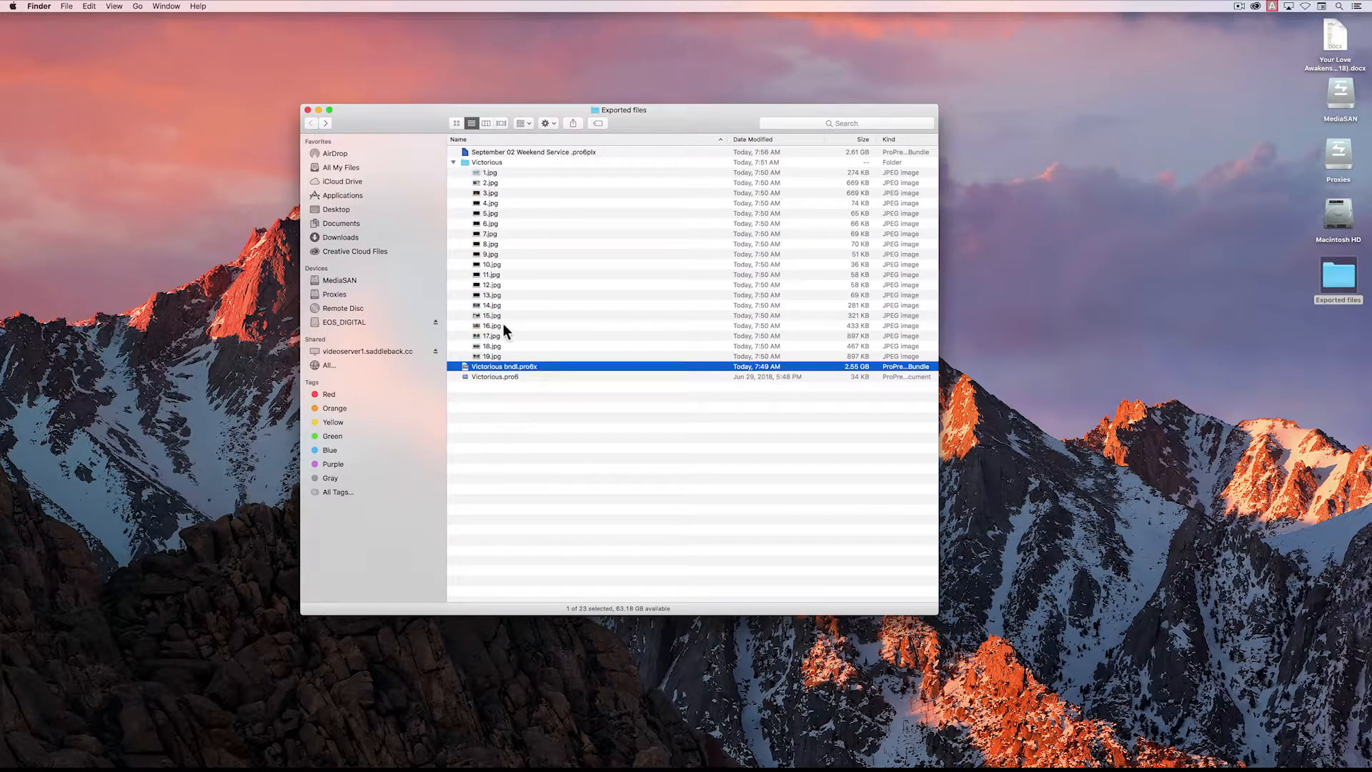
pyautogui.click(465, 163)
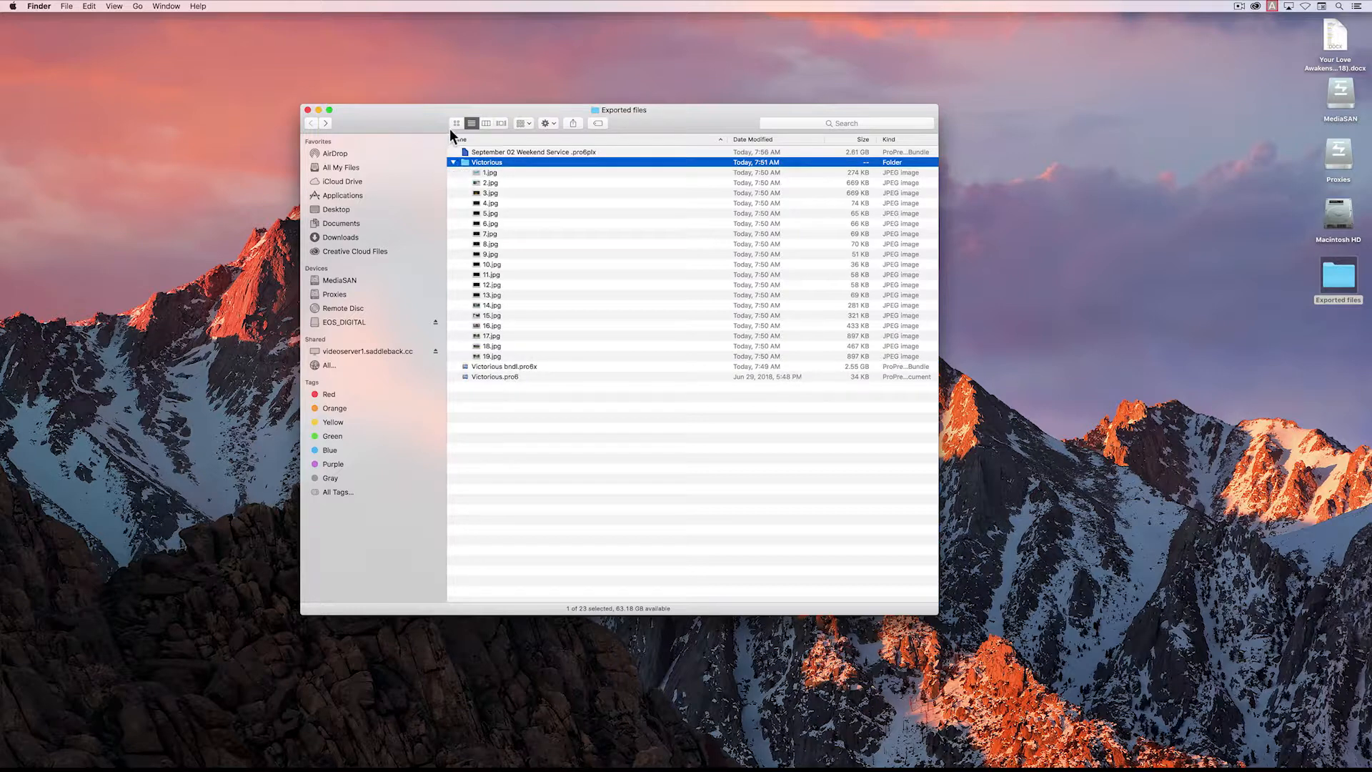
pyautogui.click(458, 124)
pyautogui.doubleClick(471, 155)
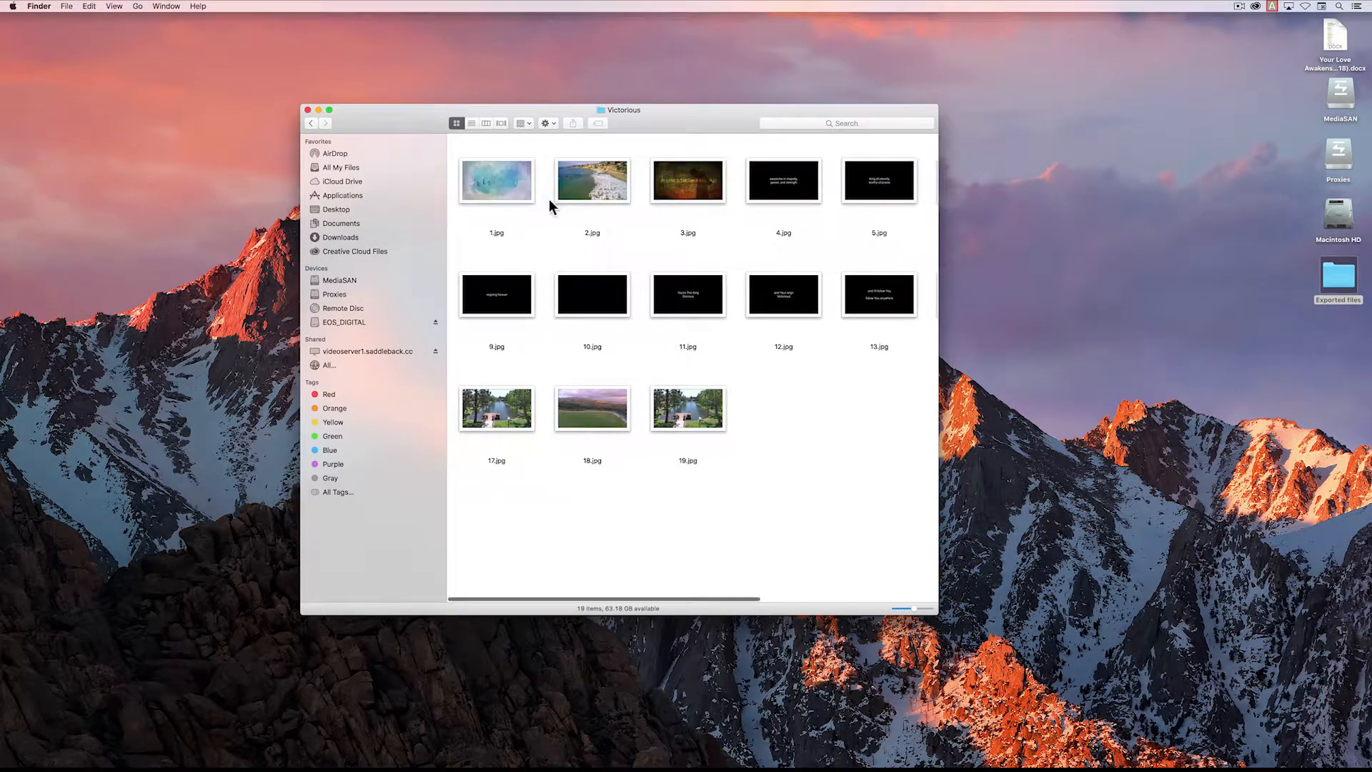
pyautogui.moveTo(913, 607); pyautogui.dragTo(1279, 699)
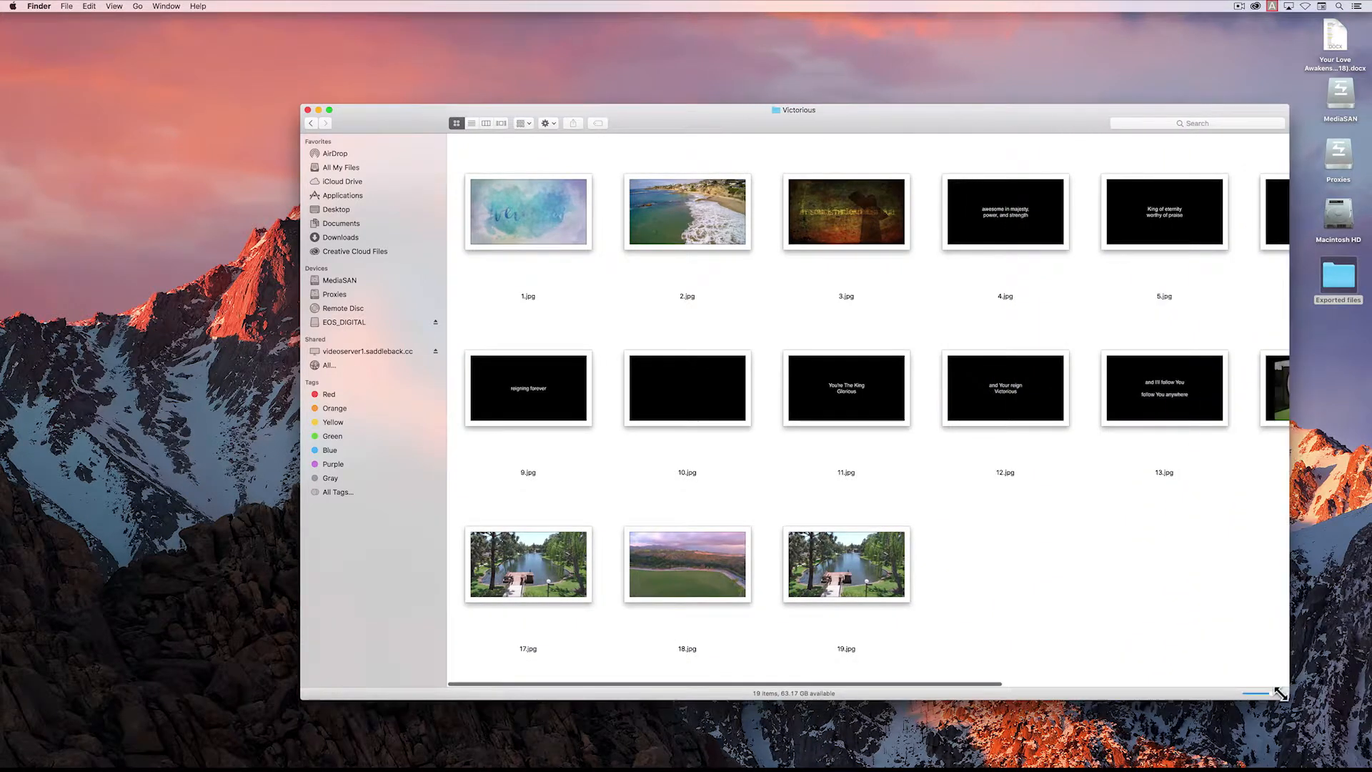
# Widen the Victorious folder window to view more slide images, and return to the Exported files folder in list view.
pyautogui.moveTo(705, 117); pyautogui.dragTo(556, 102)
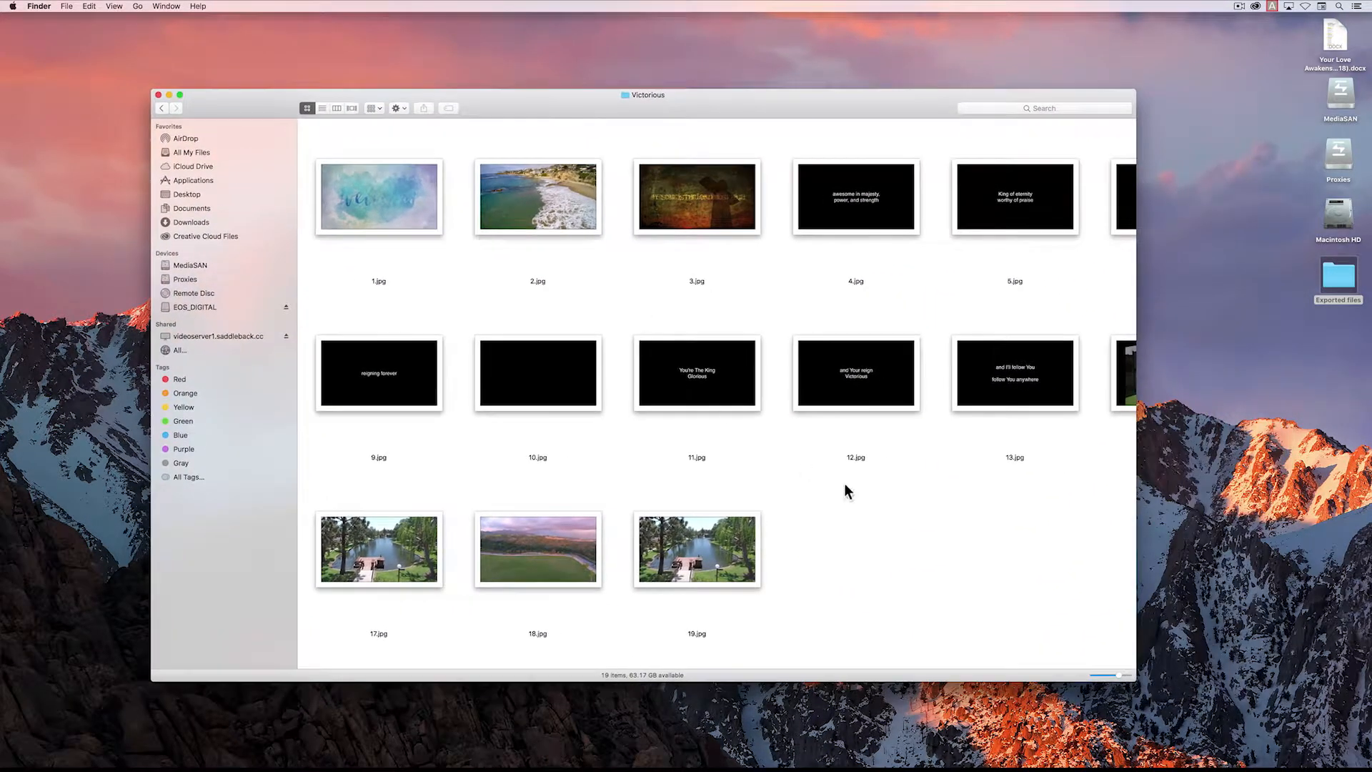
pyautogui.moveTo(1131, 682); pyautogui.dragTo(1261, 686)
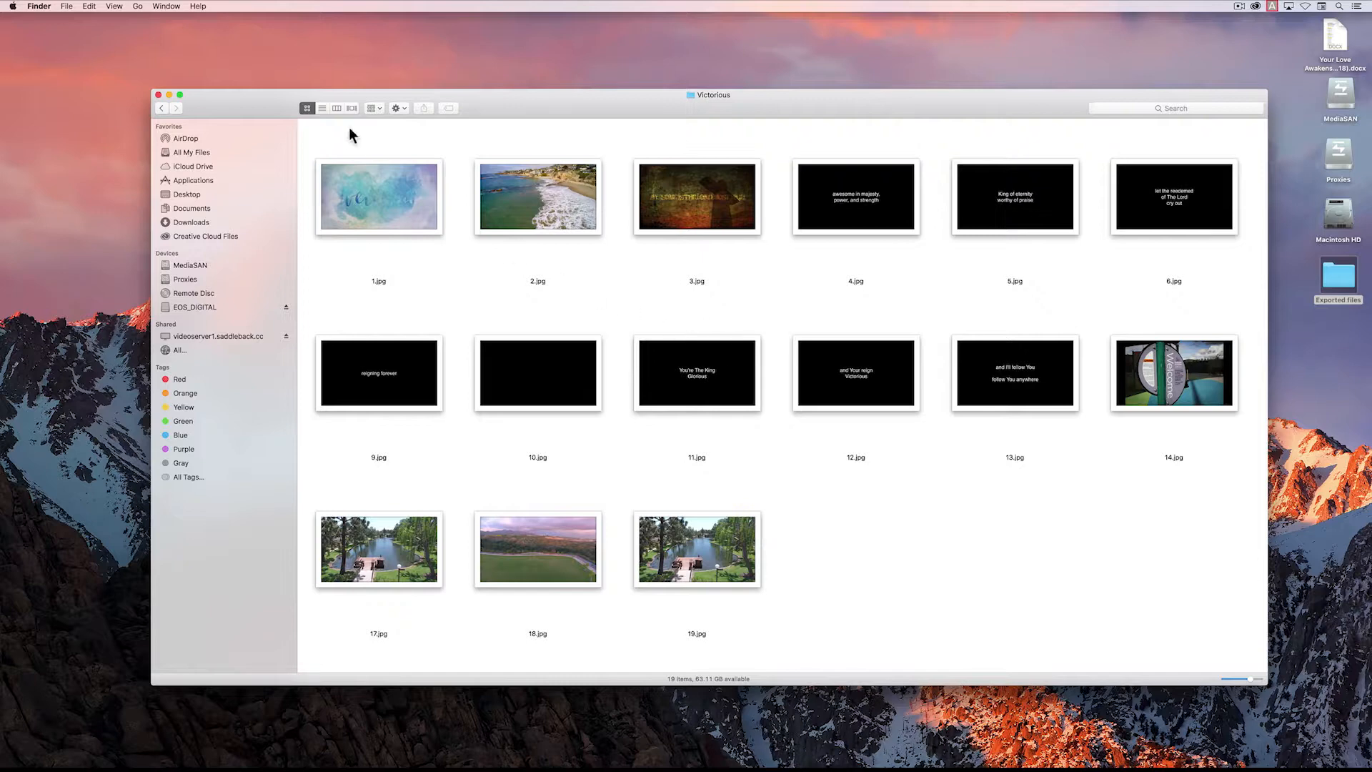
pyautogui.click(163, 109)
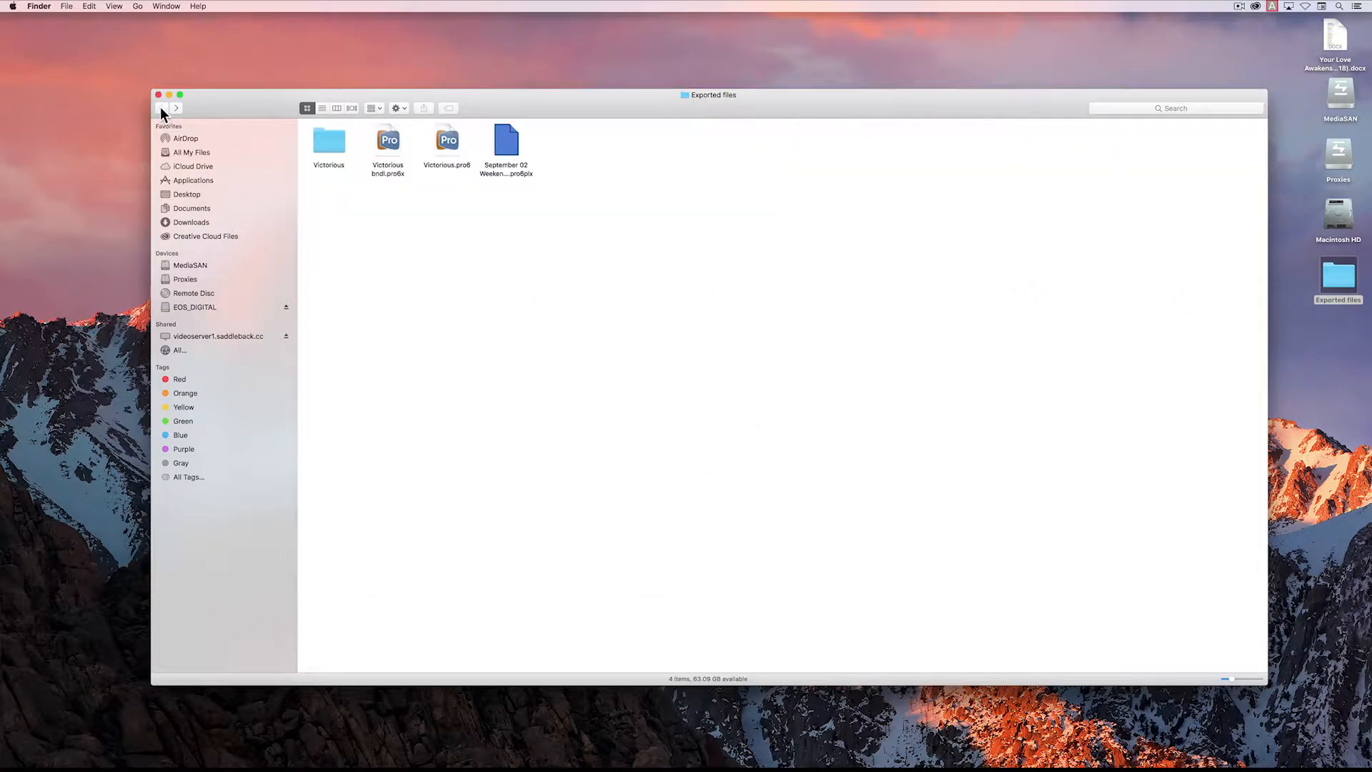
pyautogui.click(323, 107)
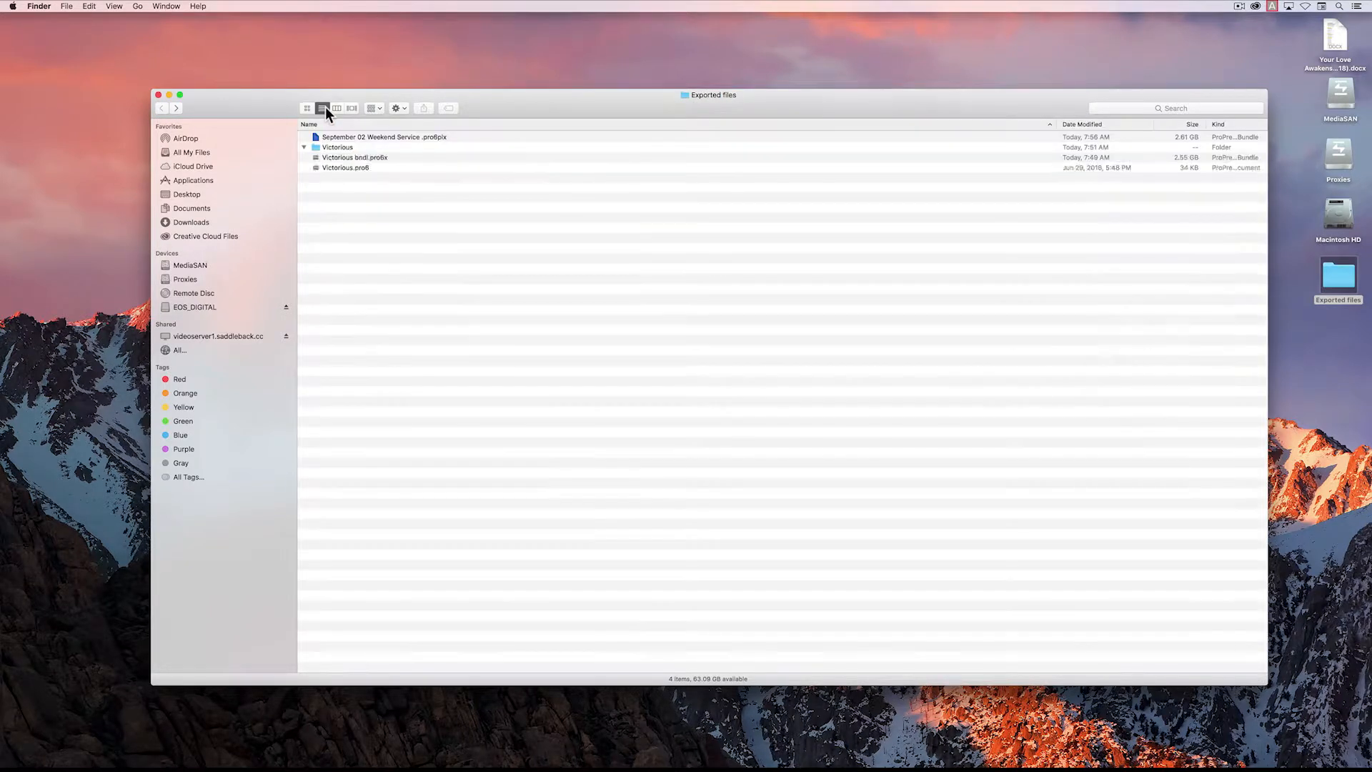
# Inspect the September 02 Weekend Service .pro6plx file in the list and narrow the Name column to read its details alongside.
pyautogui.click(303, 147)
pyautogui.click(342, 137)
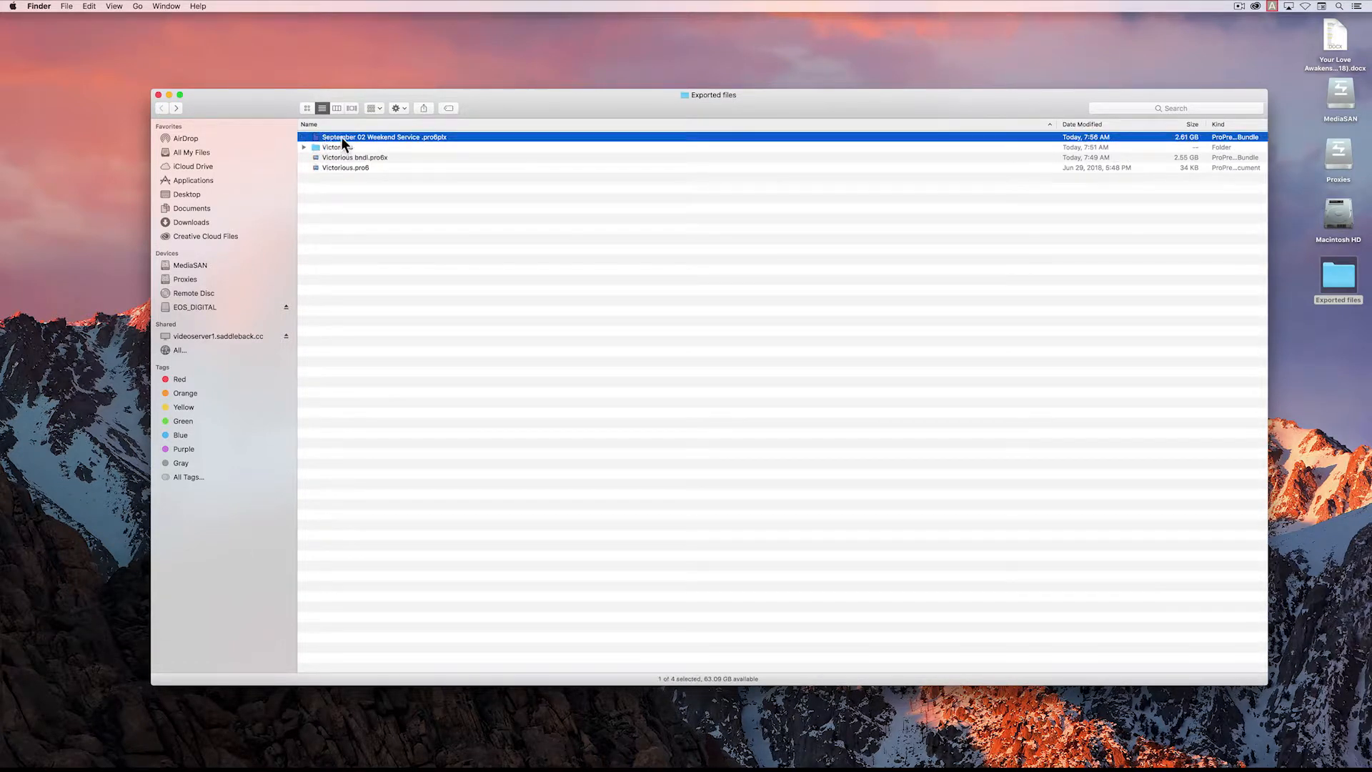
pyautogui.click(437, 145)
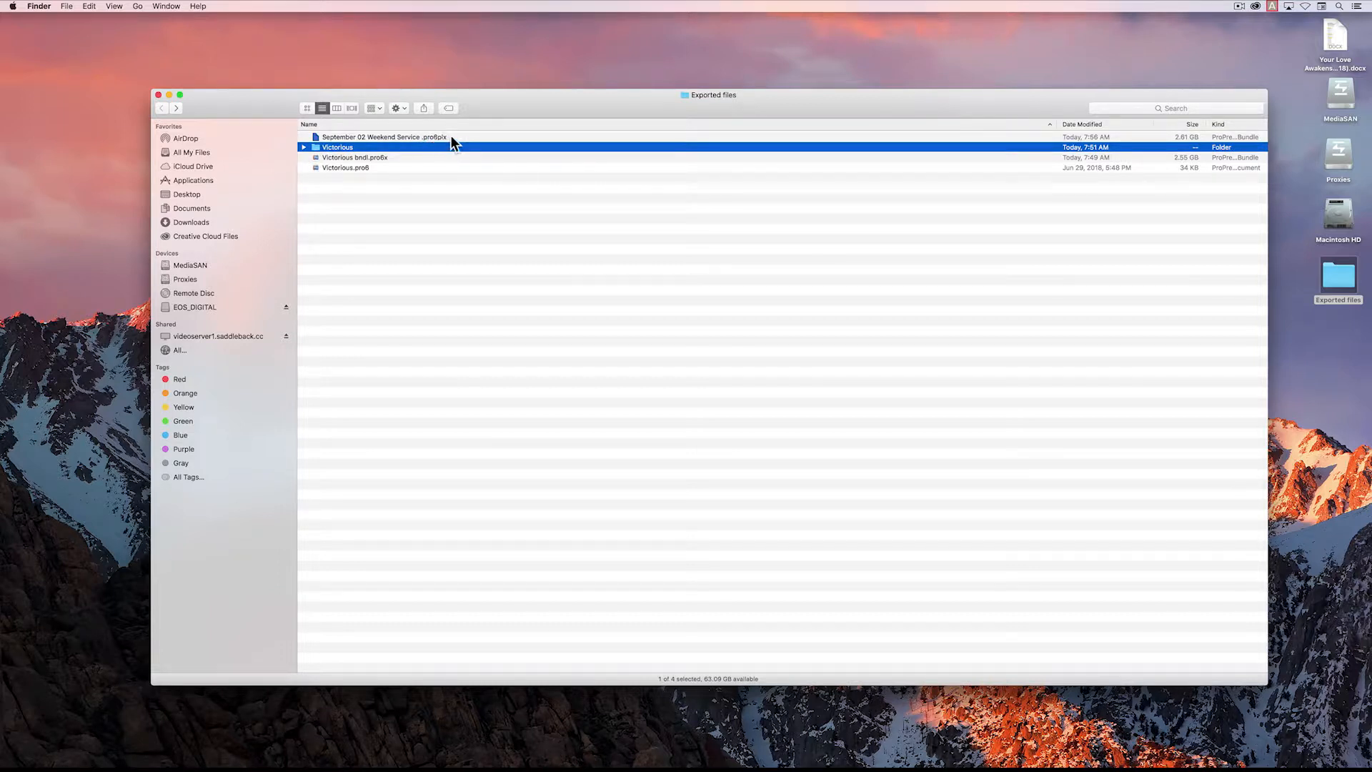
pyautogui.click(452, 135)
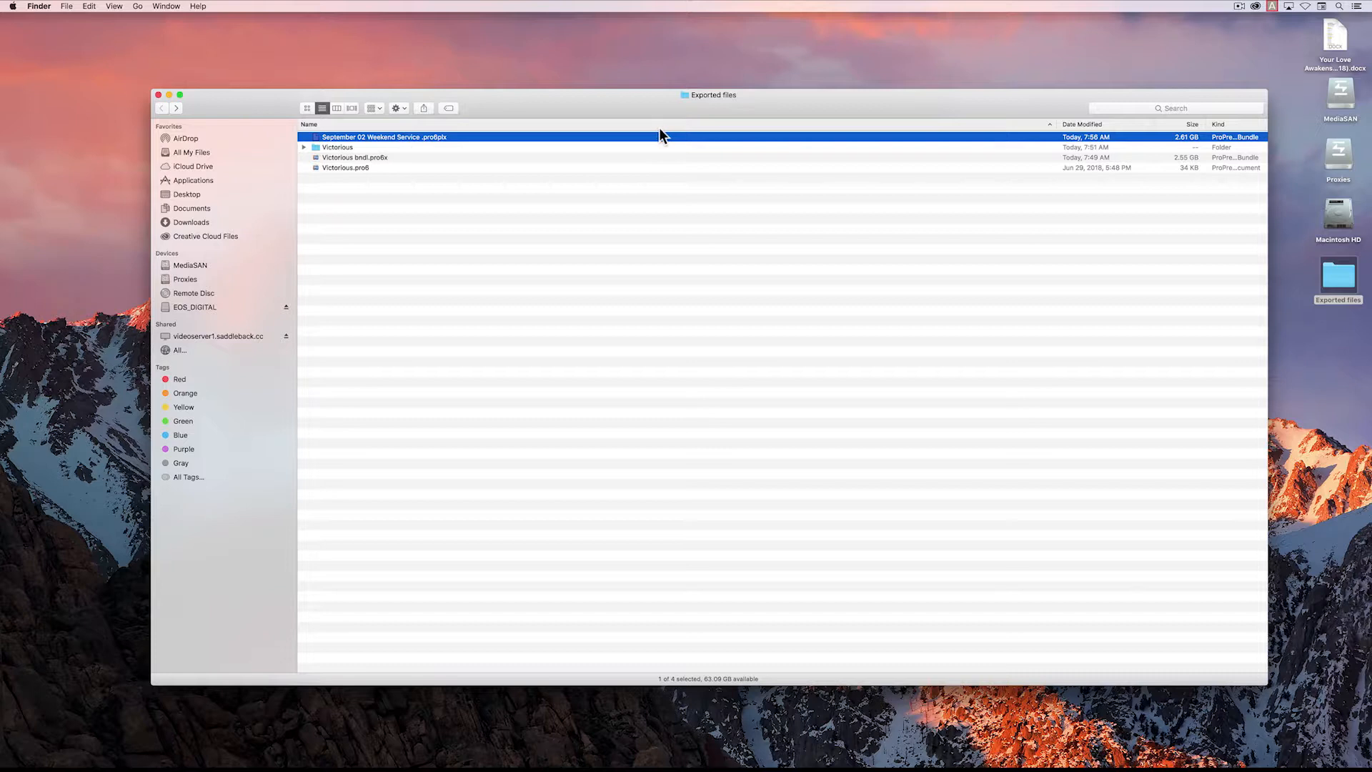
pyautogui.moveTo(1058, 123); pyautogui.dragTo(488, 135)
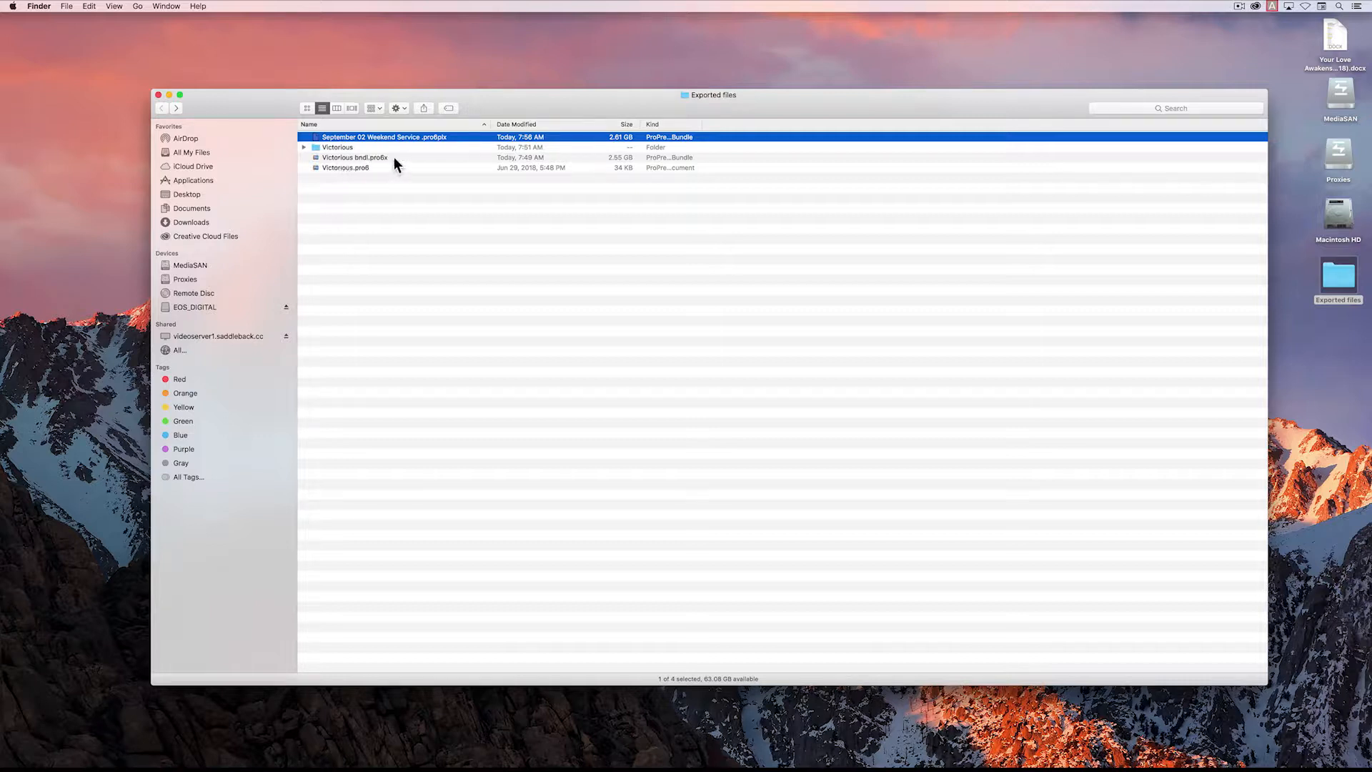
# Switch to ProPresenter 6, start a file import, and check the details of Victorious bndl.pro6x in the Exported files folder.
pyautogui.press('super+Tab')
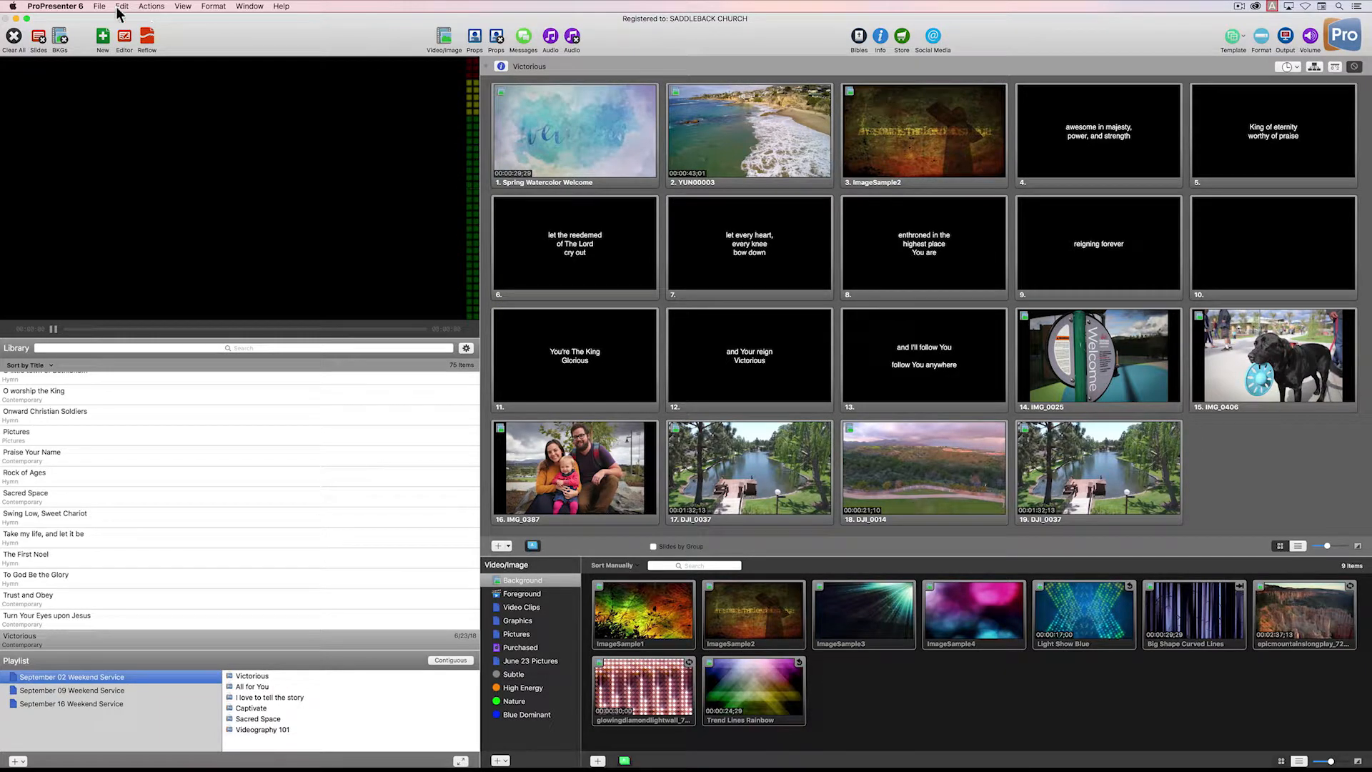
pyautogui.click(102, 7)
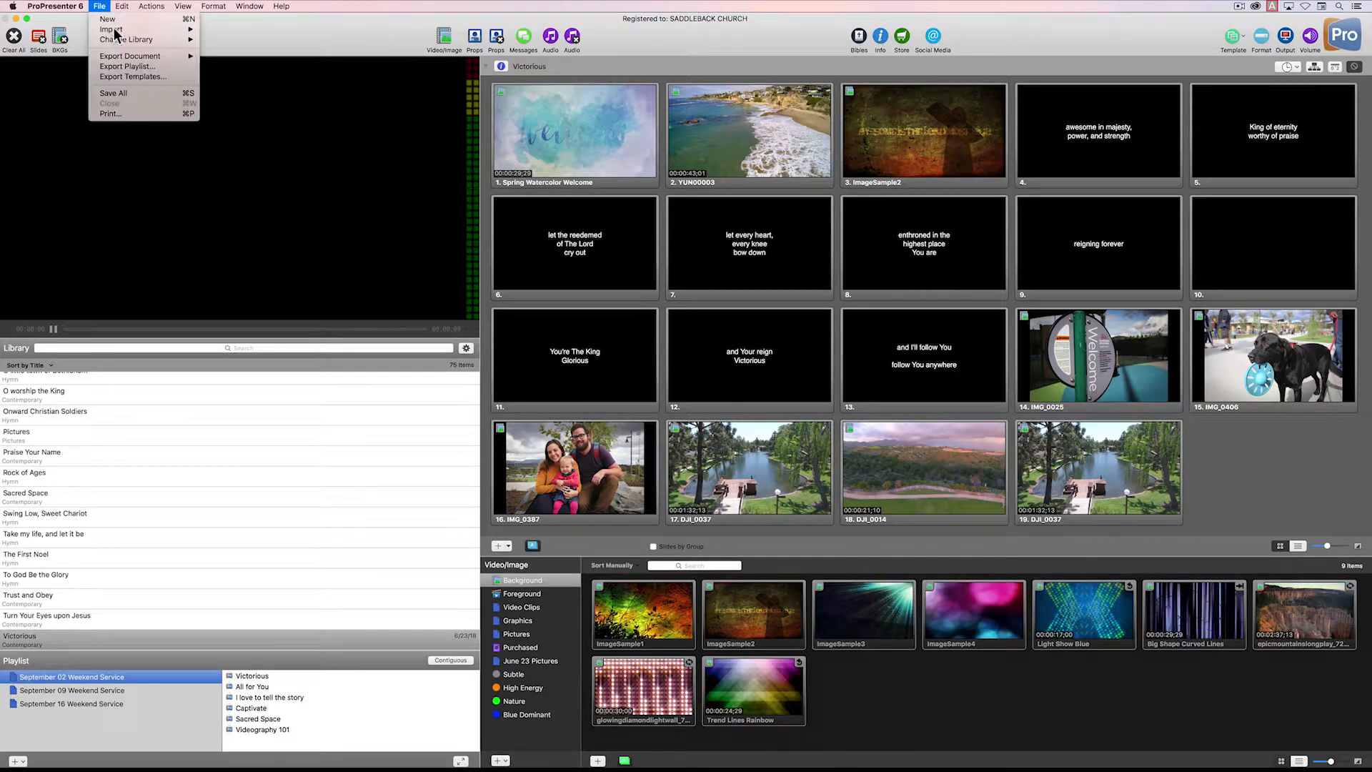
pyautogui.moveTo(118, 30)
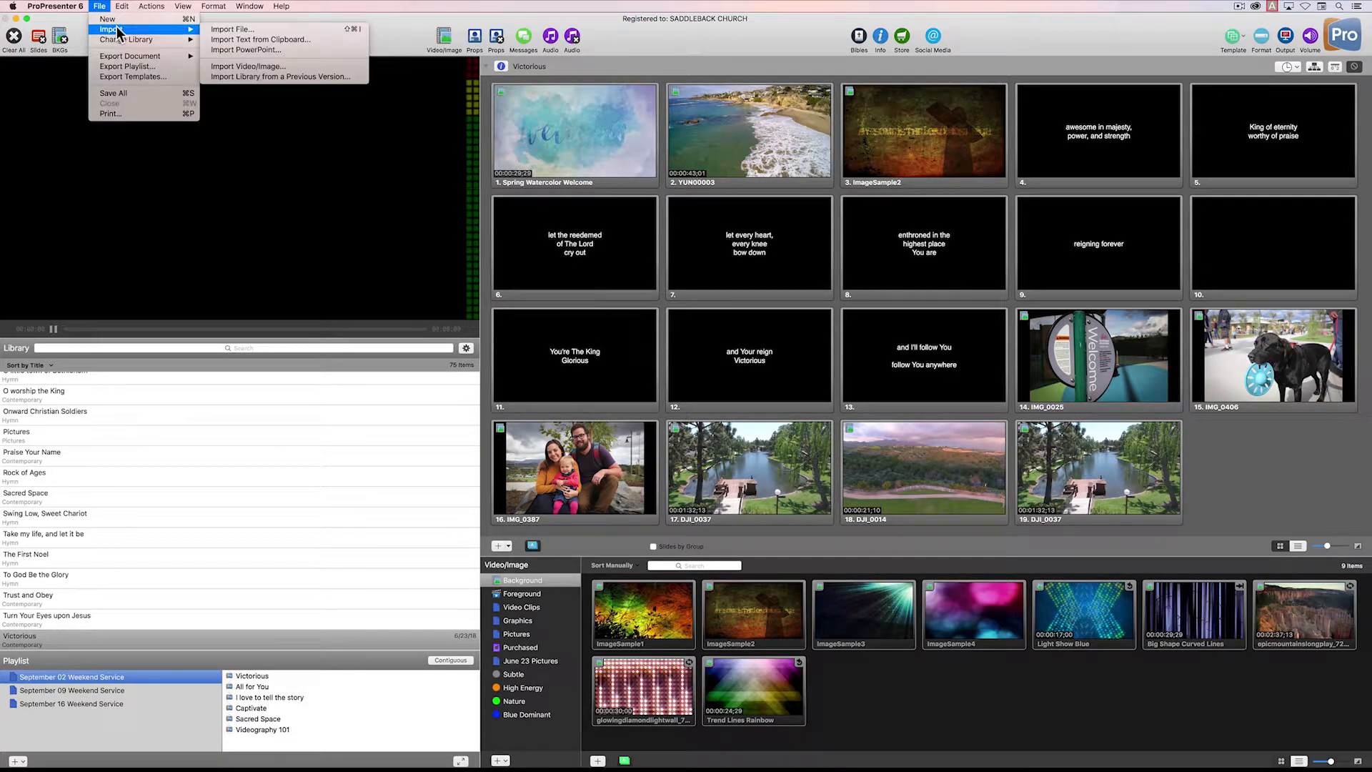
pyautogui.click(288, 30)
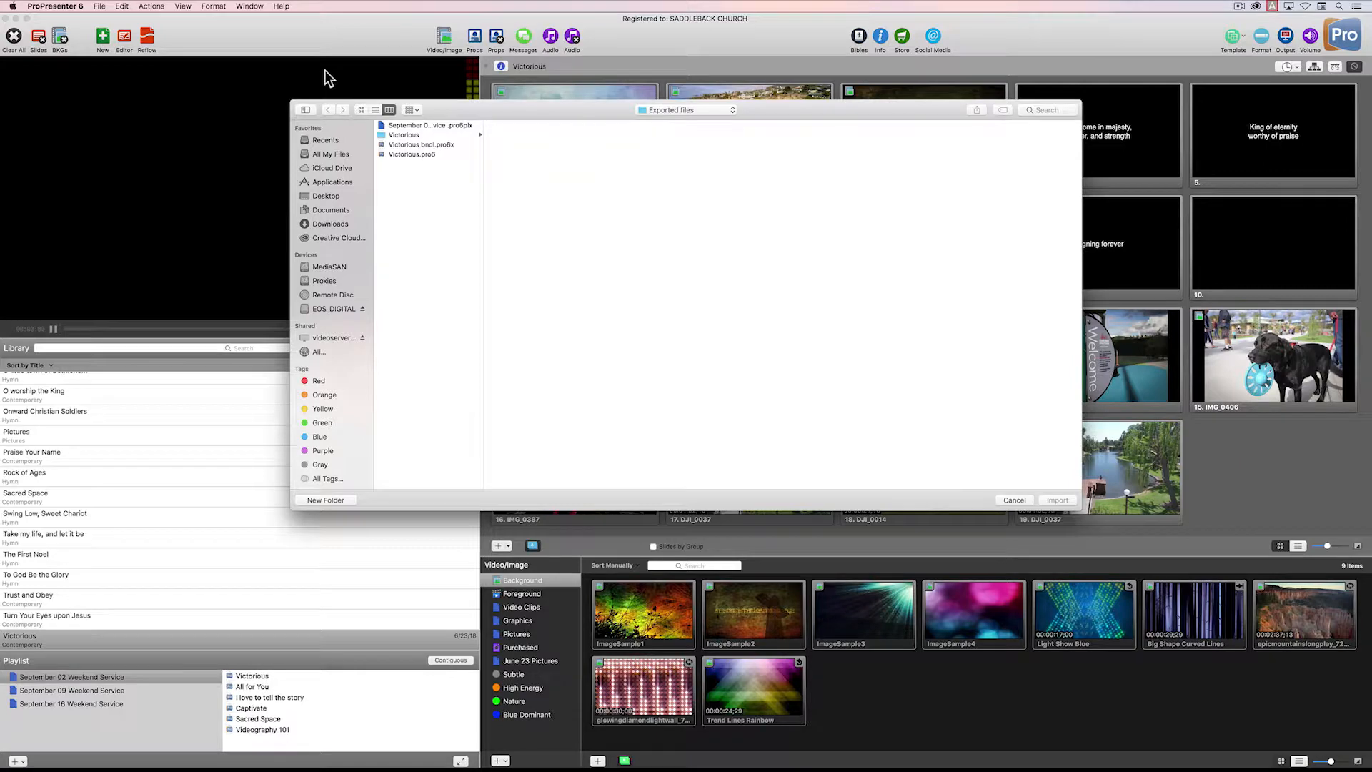
pyautogui.click(435, 144)
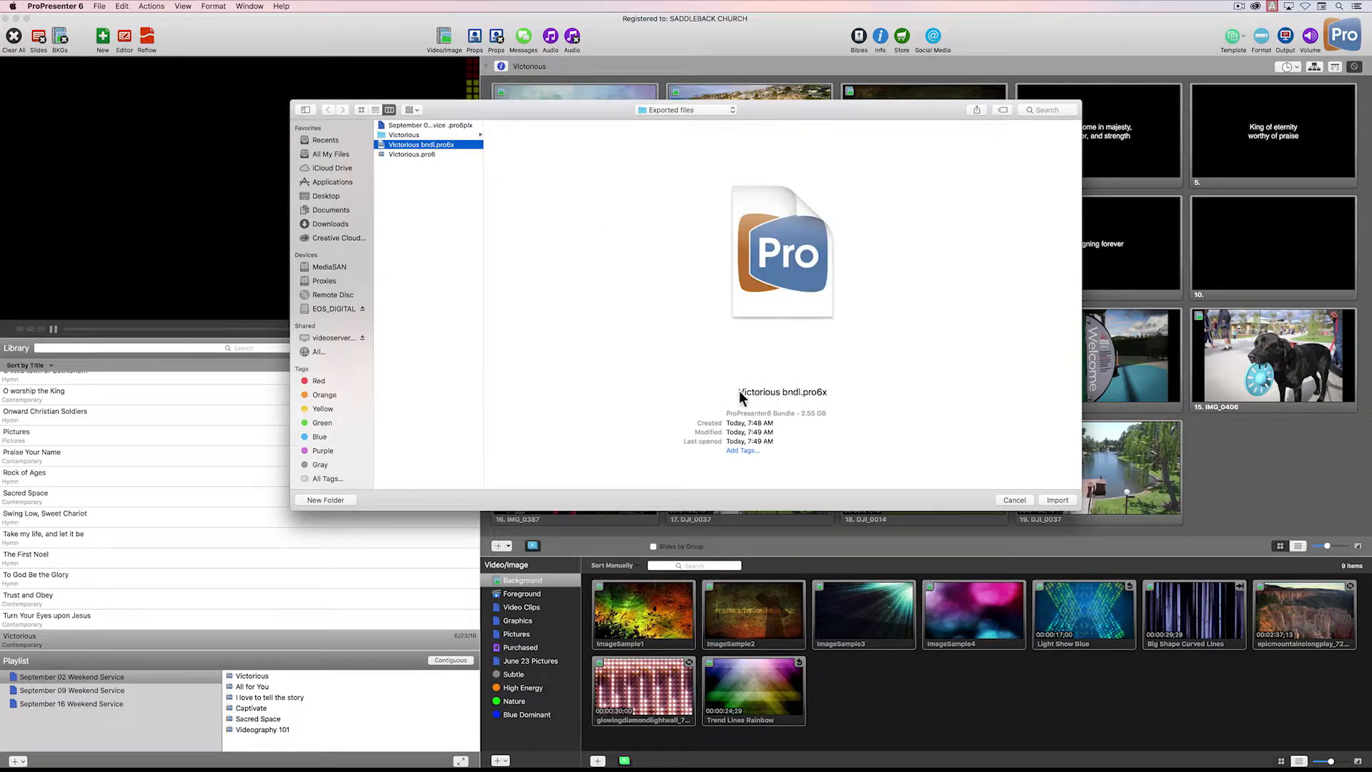
pyautogui.moveTo(726, 413); pyautogui.dragTo(796, 412)
pyautogui.click(791, 414)
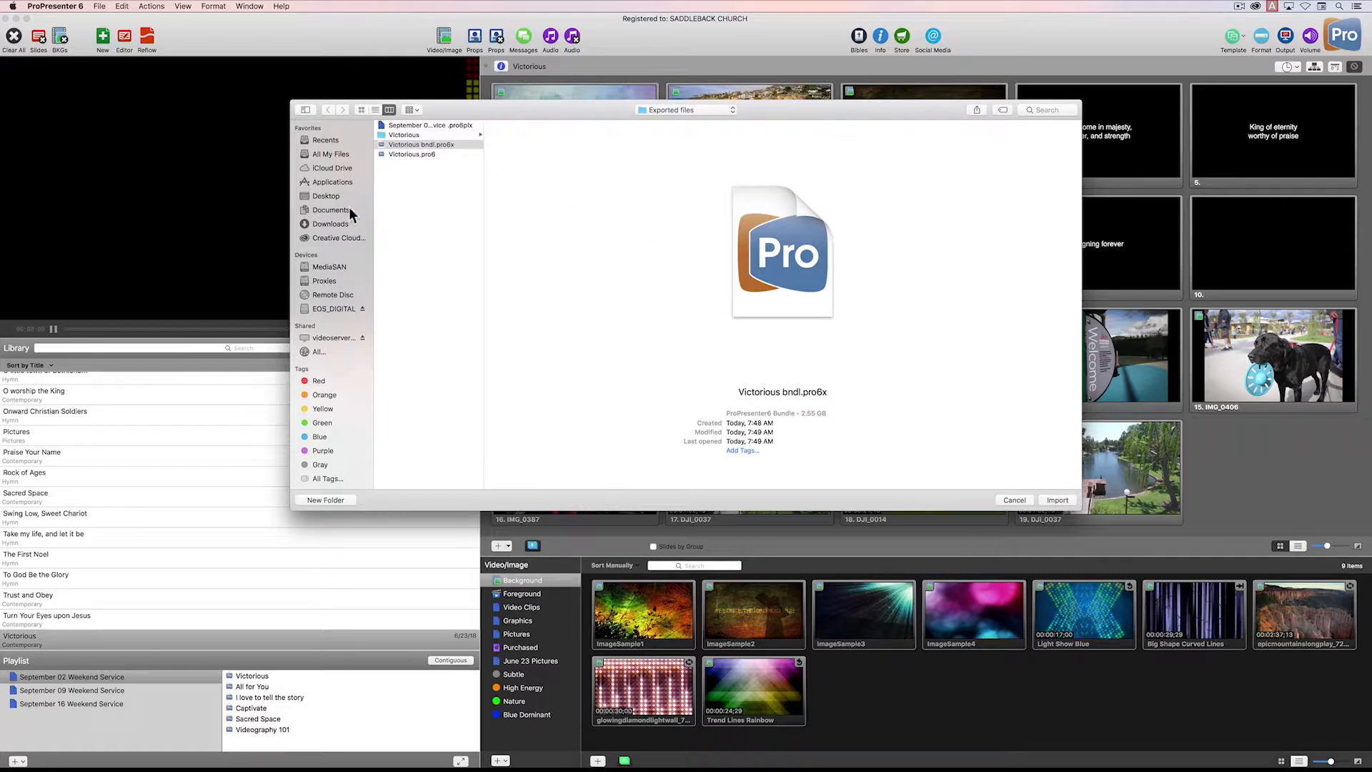
# Review the exported playlist bundle, Victorious image folder, Victorious bndl.pro6x and Victorious.pro6 as import choices, and cancel the import.
pyautogui.moveTo(930, 119); pyautogui.dragTo(1013, 574)
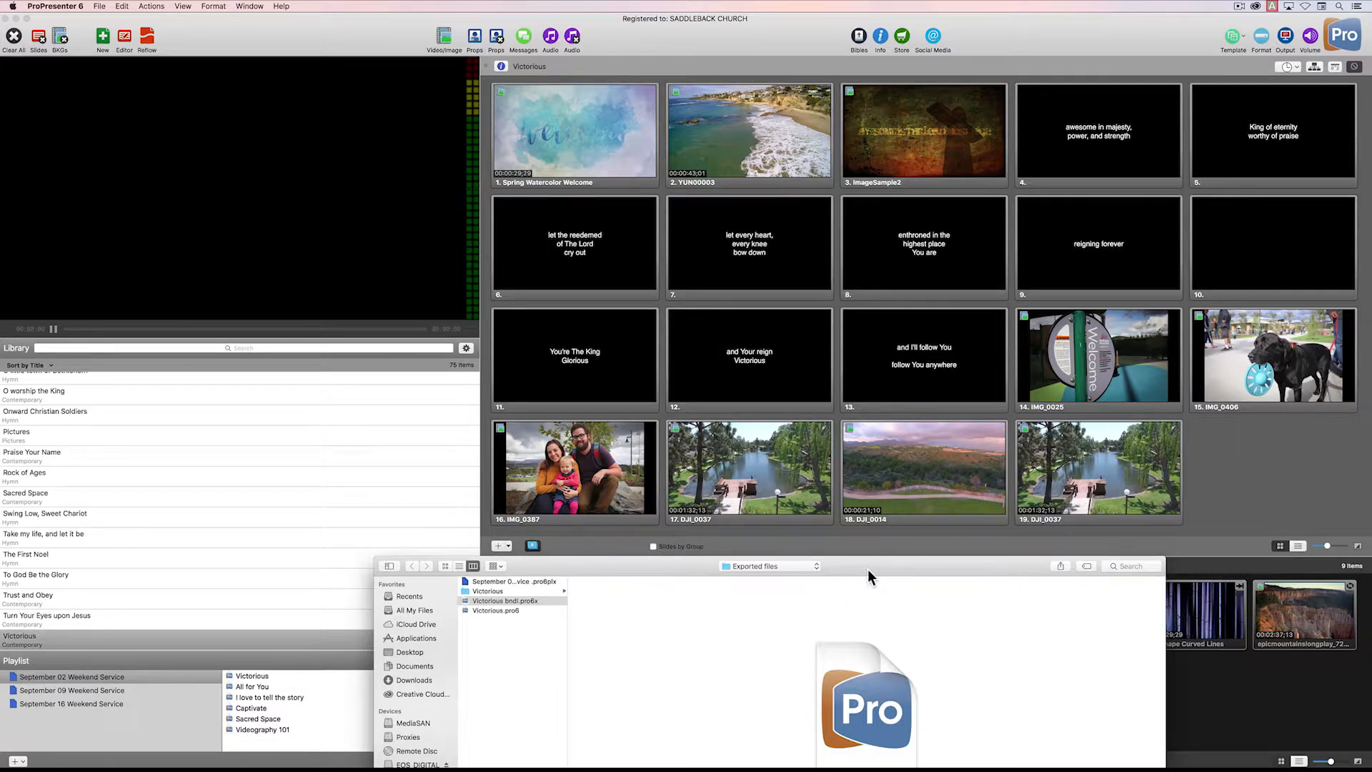
pyautogui.moveTo(859, 550); pyautogui.dragTo(779, 177)
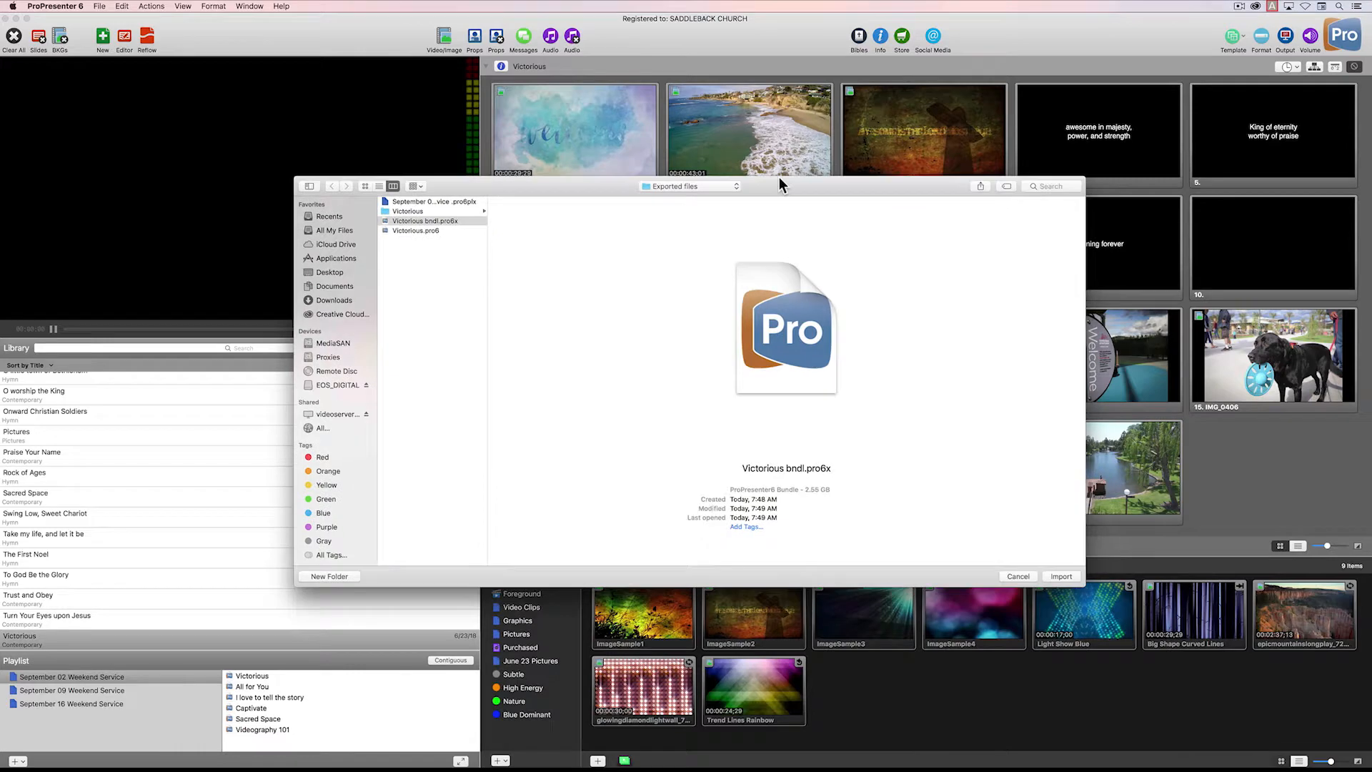
pyautogui.click(422, 183)
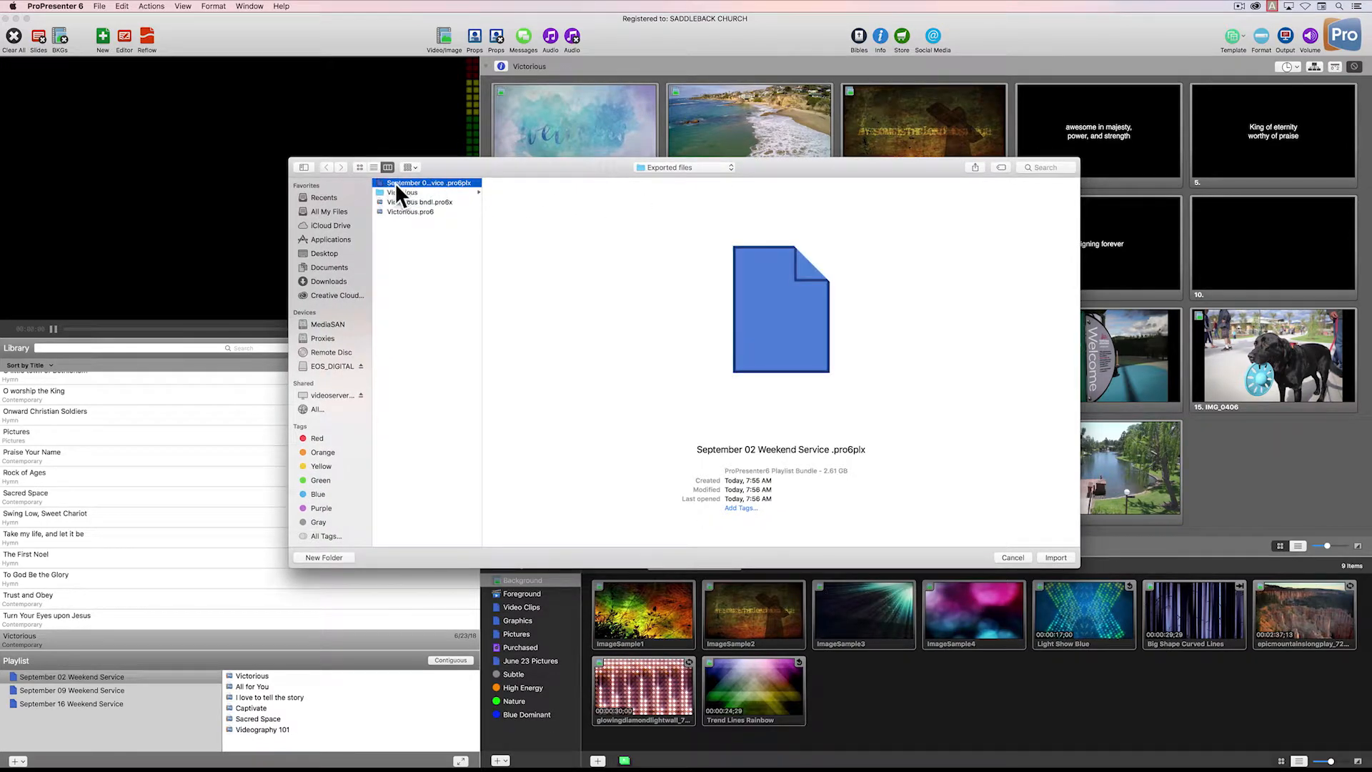
pyautogui.click(396, 183)
pyautogui.click(409, 193)
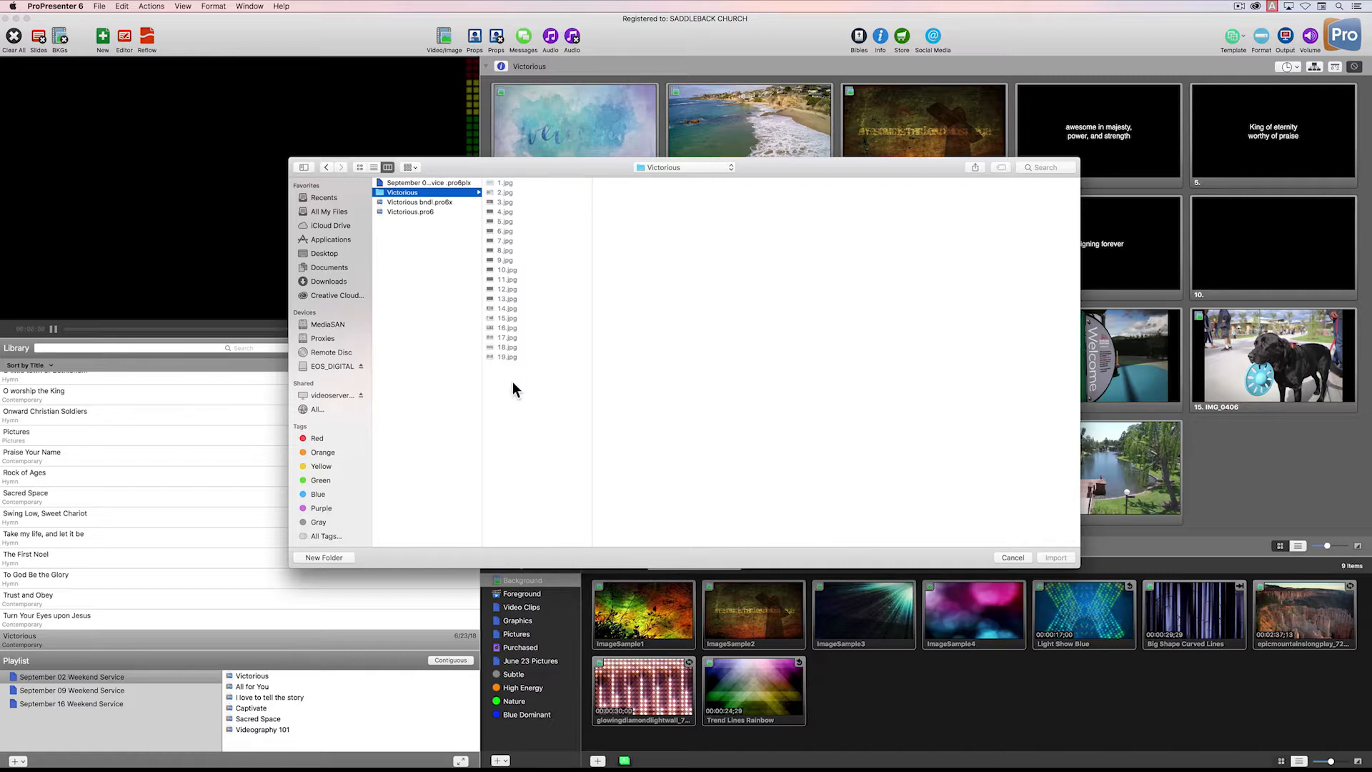
pyautogui.click(426, 200)
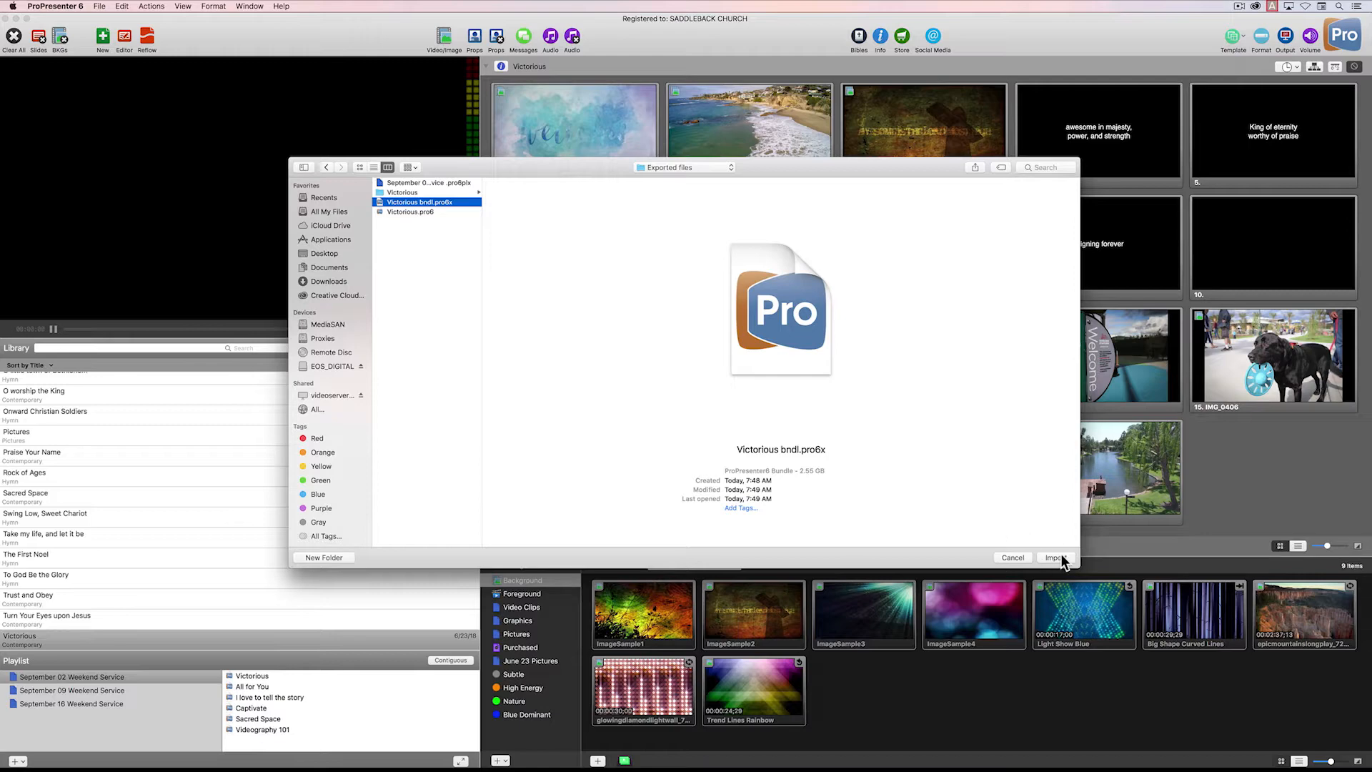
pyautogui.click(425, 211)
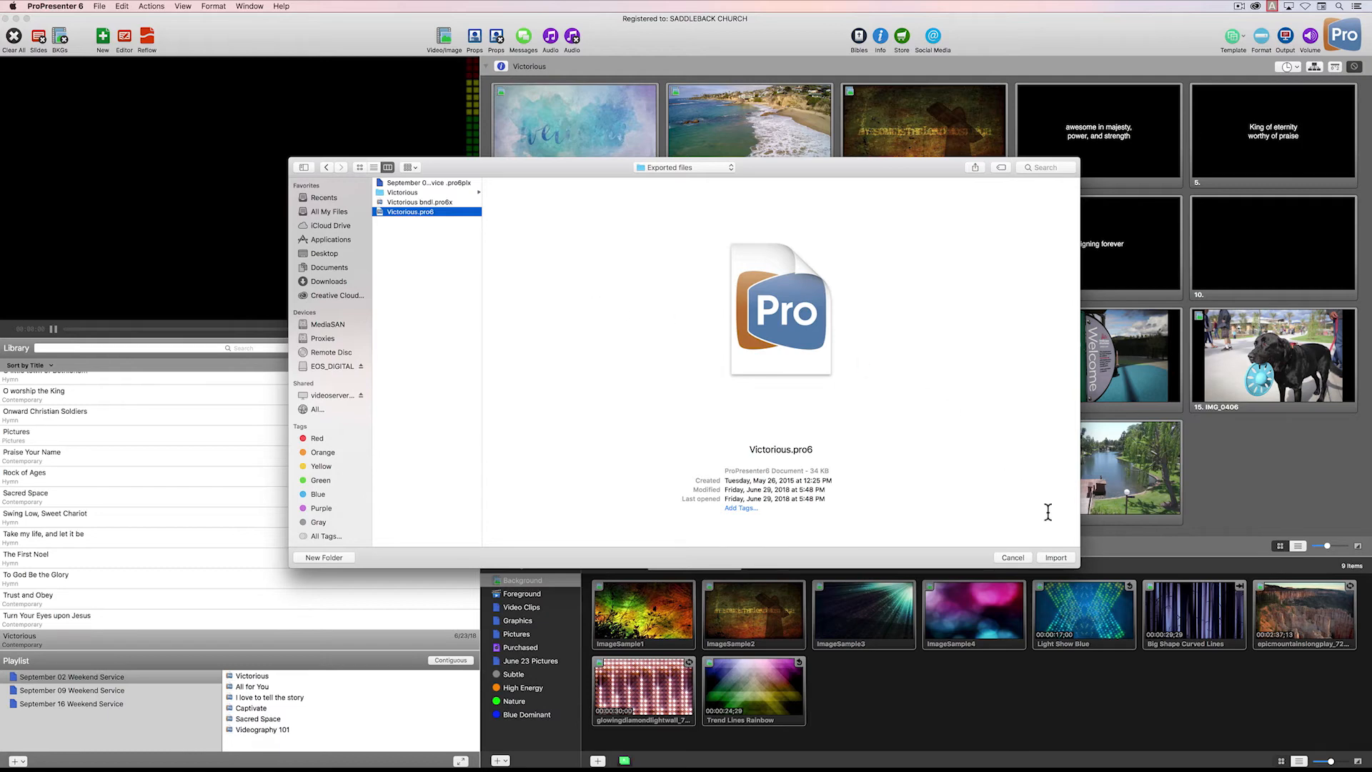
pyautogui.click(1011, 555)
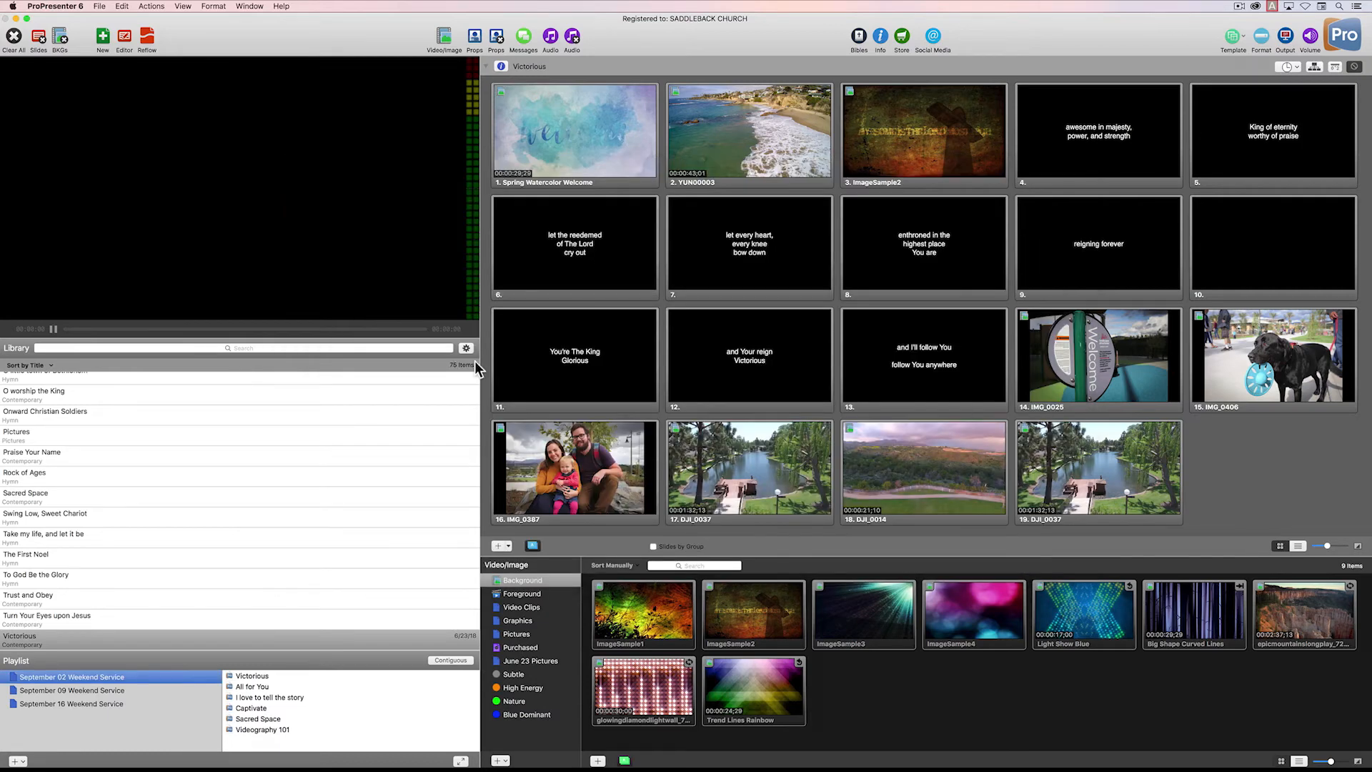